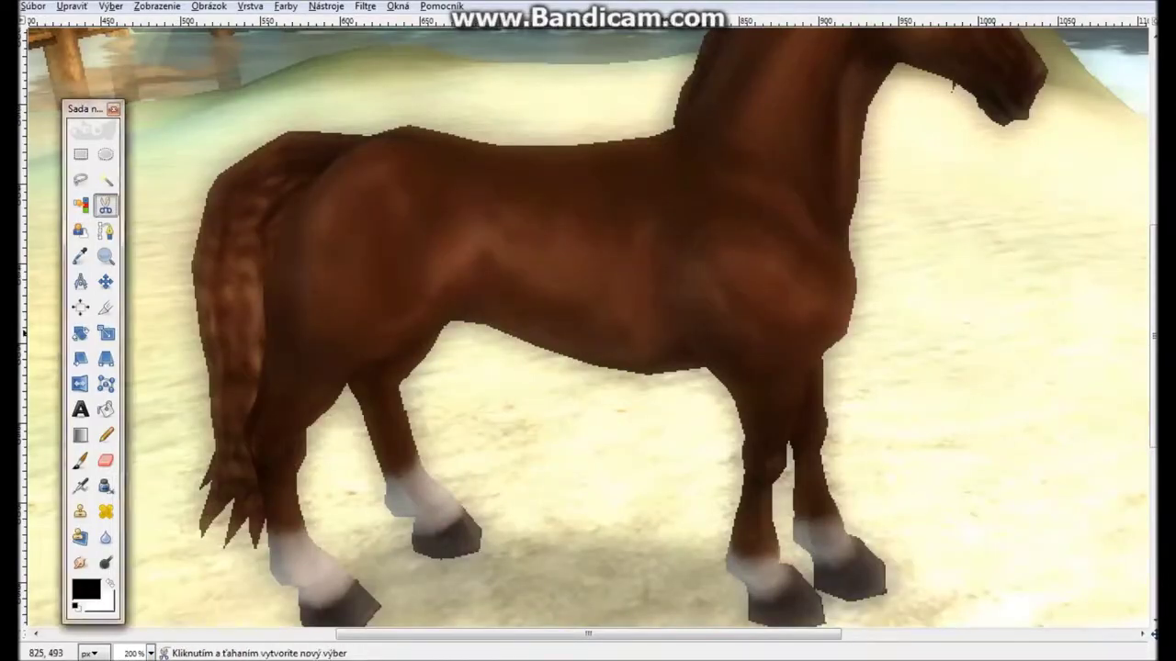
# - Add an outline point around the front hoof to complete the leg cutout
pyautogui.click(817, 355)
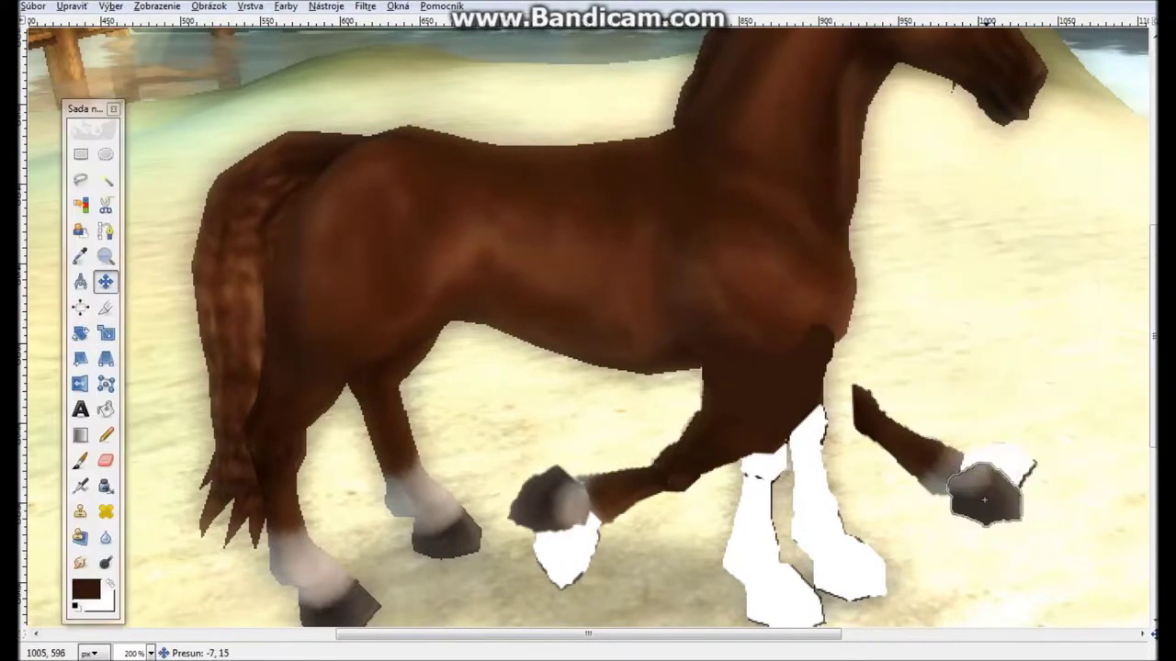
# - Anchor the moved hoof and draw a dark Pencil stroke joining the body to the right leg
pyautogui.hotkey('ctrl', 'h')
pyautogui.press('n')
pyautogui.moveTo(827, 336); pyautogui.dragTo(874, 410)
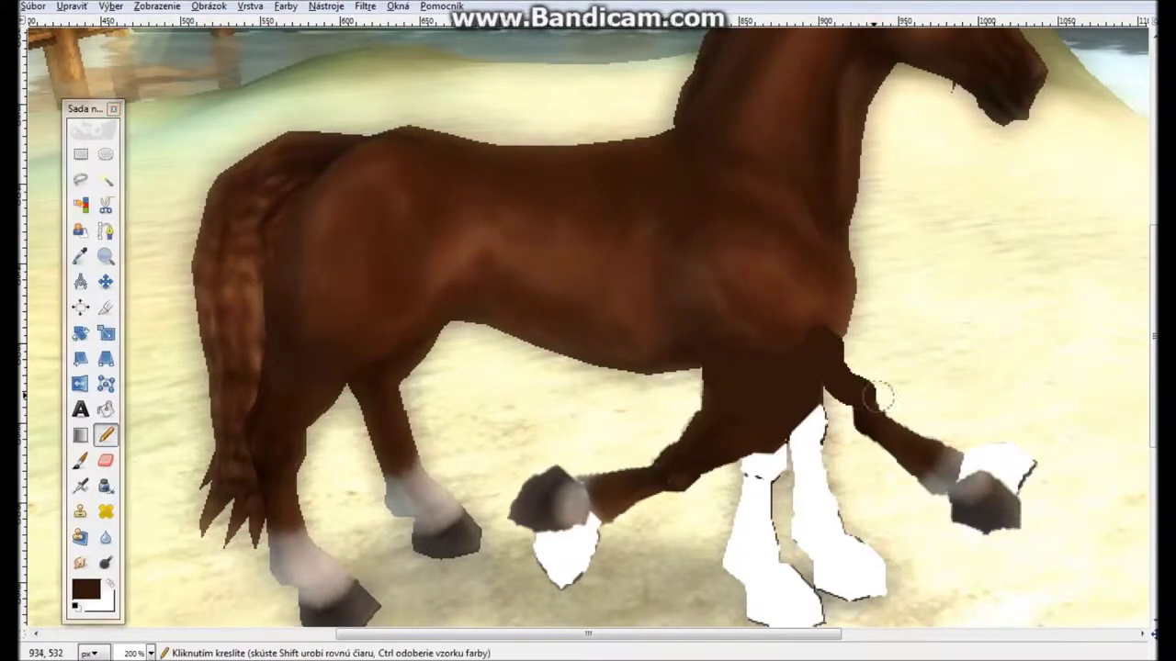
pyautogui.hscroll(-5, 735, 397)
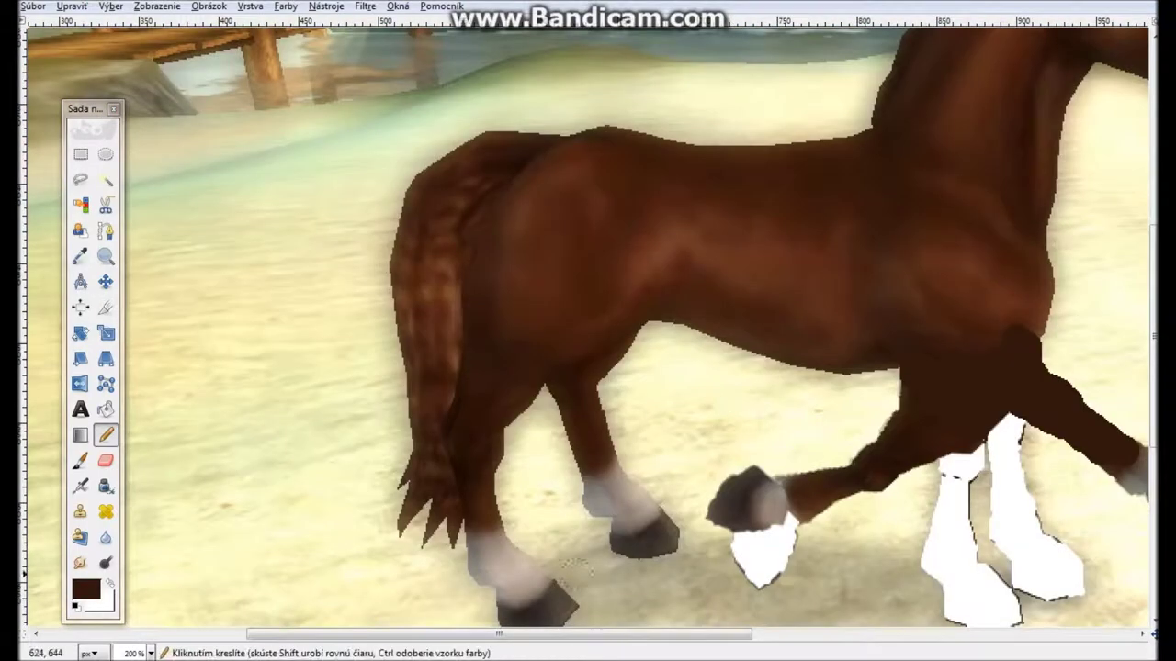
# - Cut out the first hind leg and rotate it forward
pyautogui.press('i')
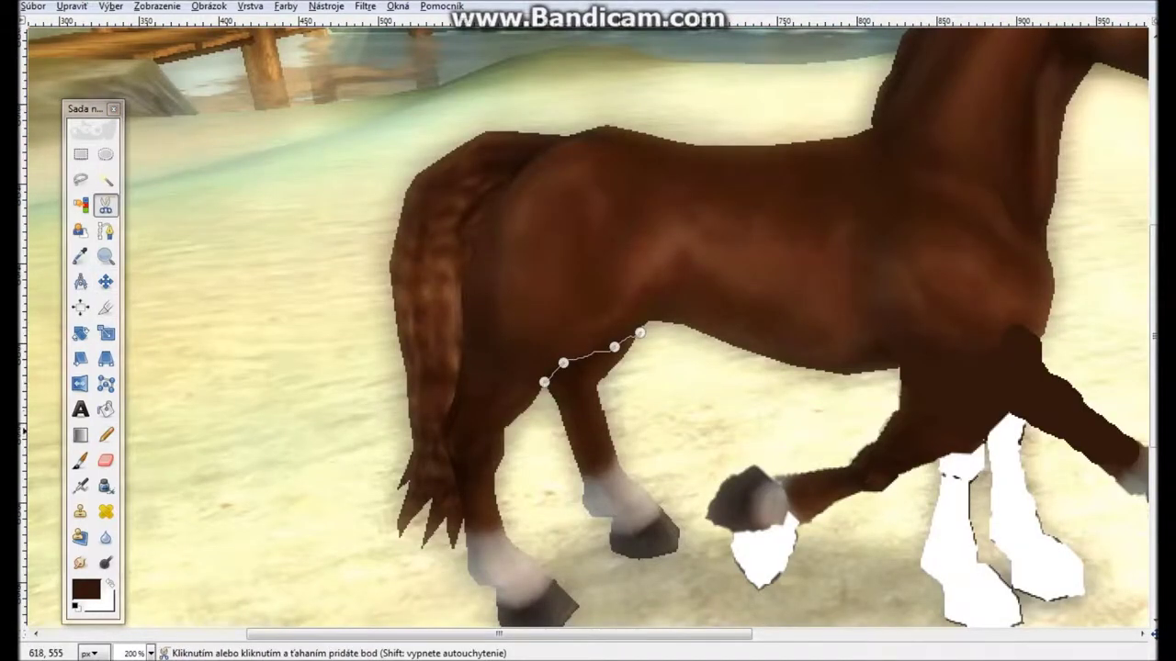
pyautogui.click(640, 333)
pyautogui.click(610, 432)
pyautogui.hotkey('shift', 'r')
pyautogui.moveTo(611, 431)
pyautogui.mouseDown()
pyautogui.moveTo(643, 455)
pyautogui.moveTo(705, 428)
pyautogui.mouseUp()
pyautogui.press('Return')
pyautogui.press('m')
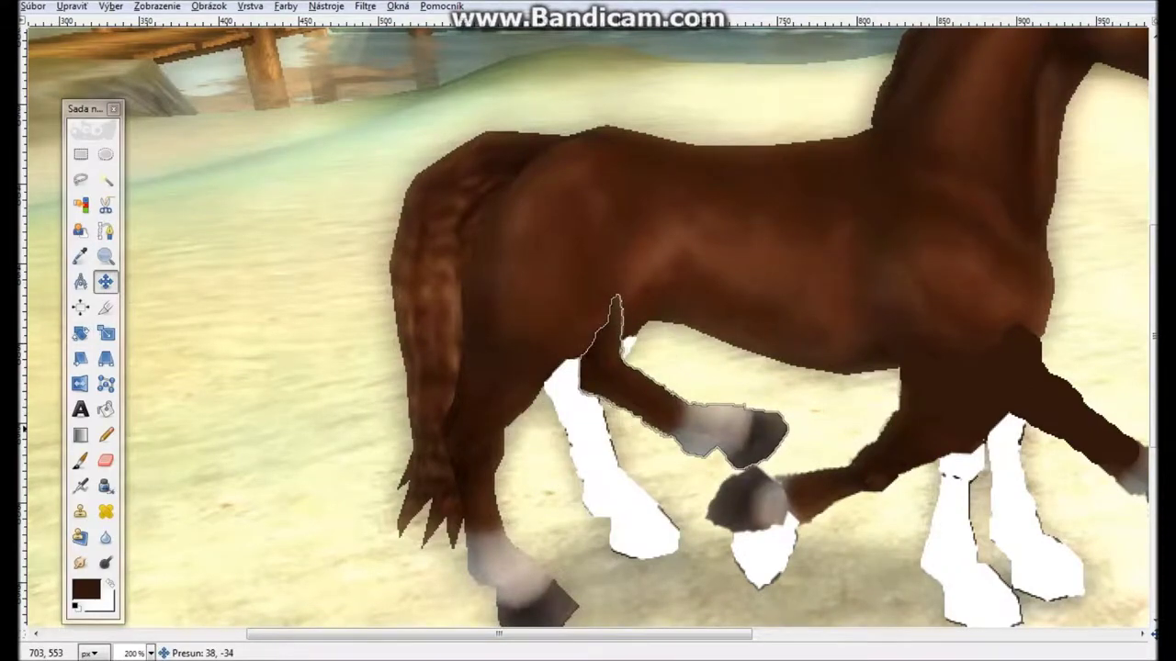
# - Outline the other hind leg from rump to hoof and make it a selection
pyautogui.press('n')
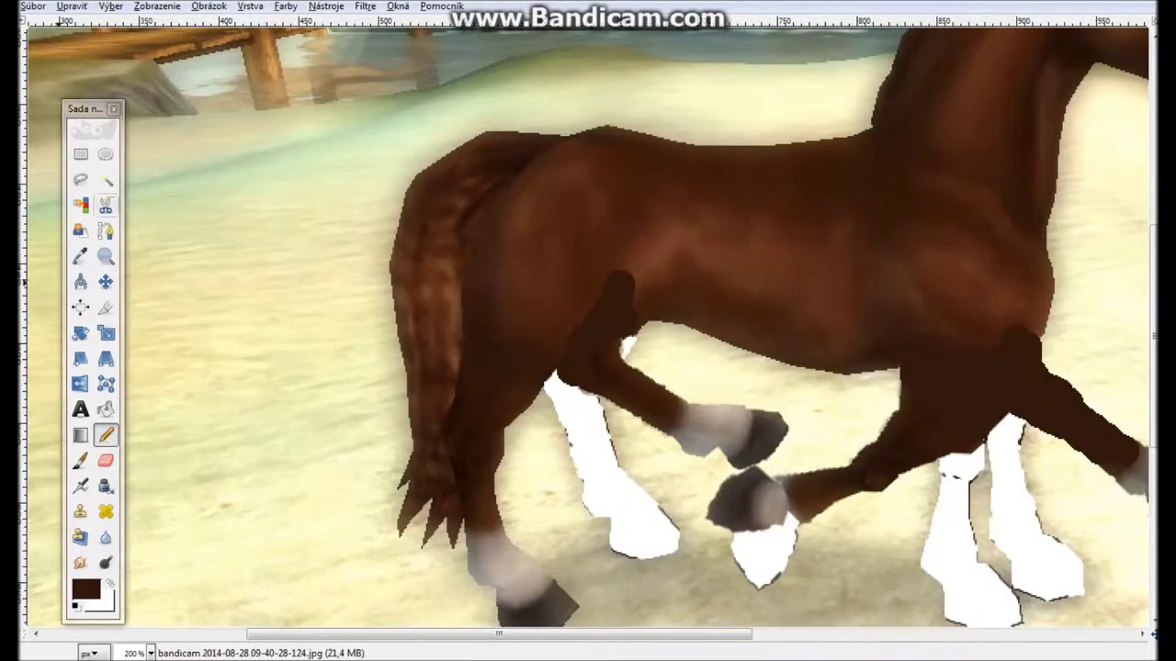
pyautogui.press('i')
pyautogui.click(572, 138)
pyautogui.click(607, 272)
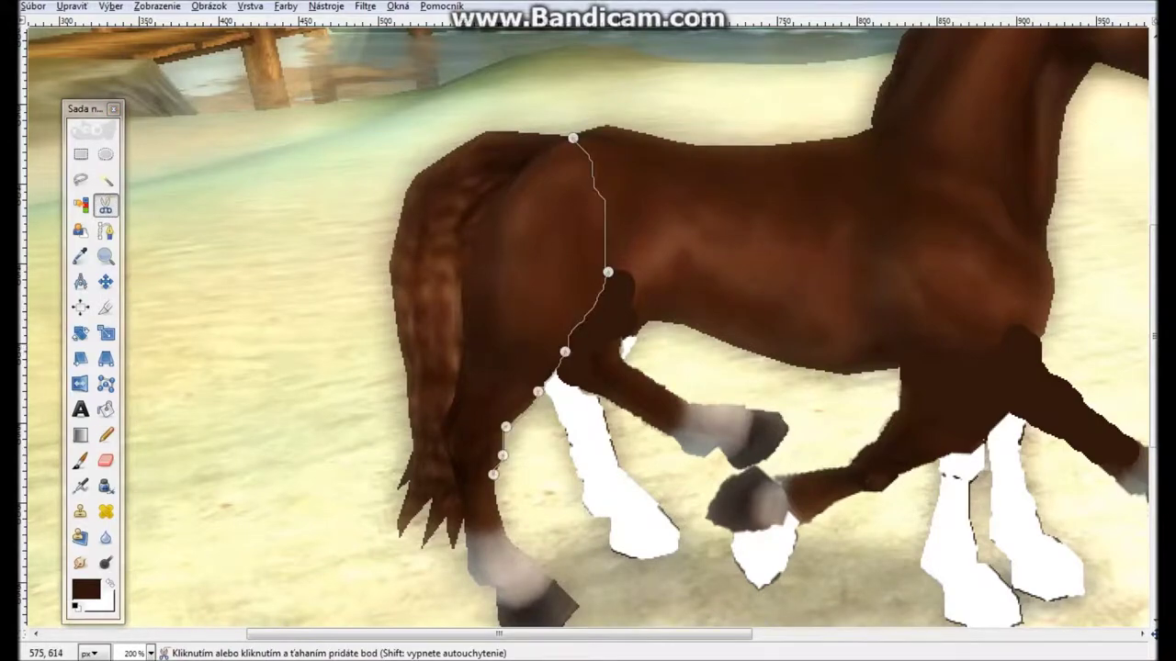
pyautogui.click(507, 539)
pyautogui.scroll(-3, 507, 539)
pyautogui.click(544, 417)
pyautogui.click(435, 284)
pyautogui.click(462, 200)
pyautogui.scroll(3, 476, 250)
pyautogui.click(476, 250)
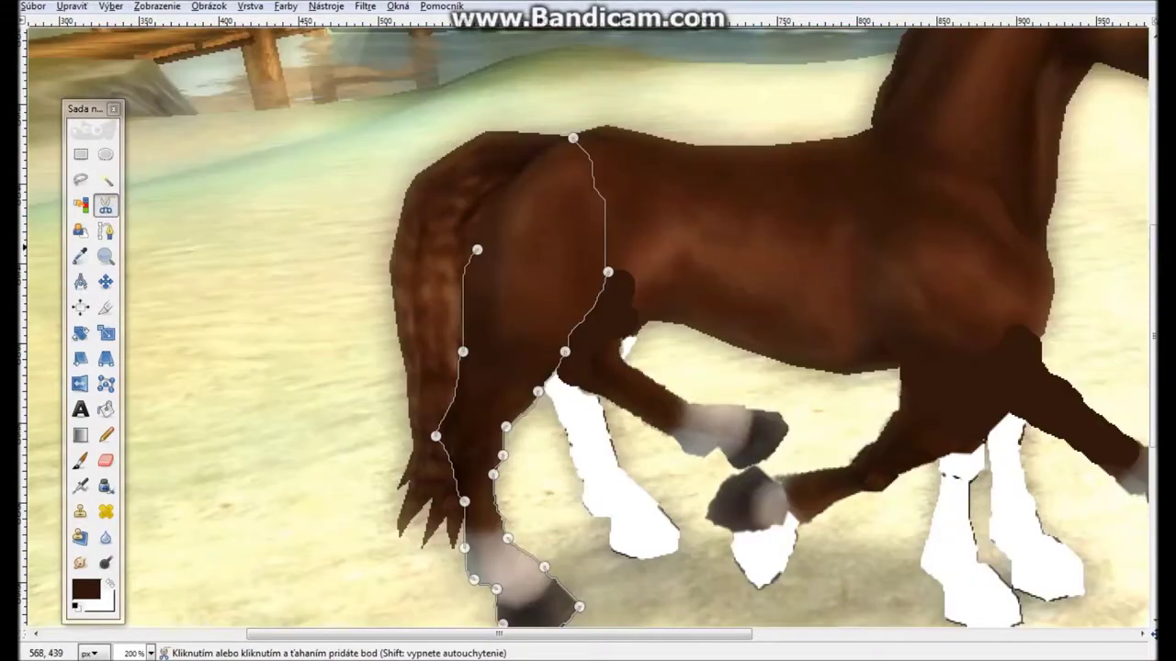
pyautogui.click(572, 138)
# - Rotate the second hind leg about 30 degrees and shift it into place under the rump
pyautogui.hotkey('shift', 'r')
pyautogui.moveTo(514, 368); pyautogui.dragTo(477, 432)
pyautogui.click(969, 270)
pyautogui.press('m')
pyautogui.moveTo(533, 399)
pyautogui.mouseDown()
pyautogui.moveTo(449, 338)
pyautogui.moveTo(432, 404)
pyautogui.mouseUp()
pyautogui.hotkey('shift', 'r')
pyautogui.click(448, 338)
pyautogui.click(966, 279)
pyautogui.press('m')
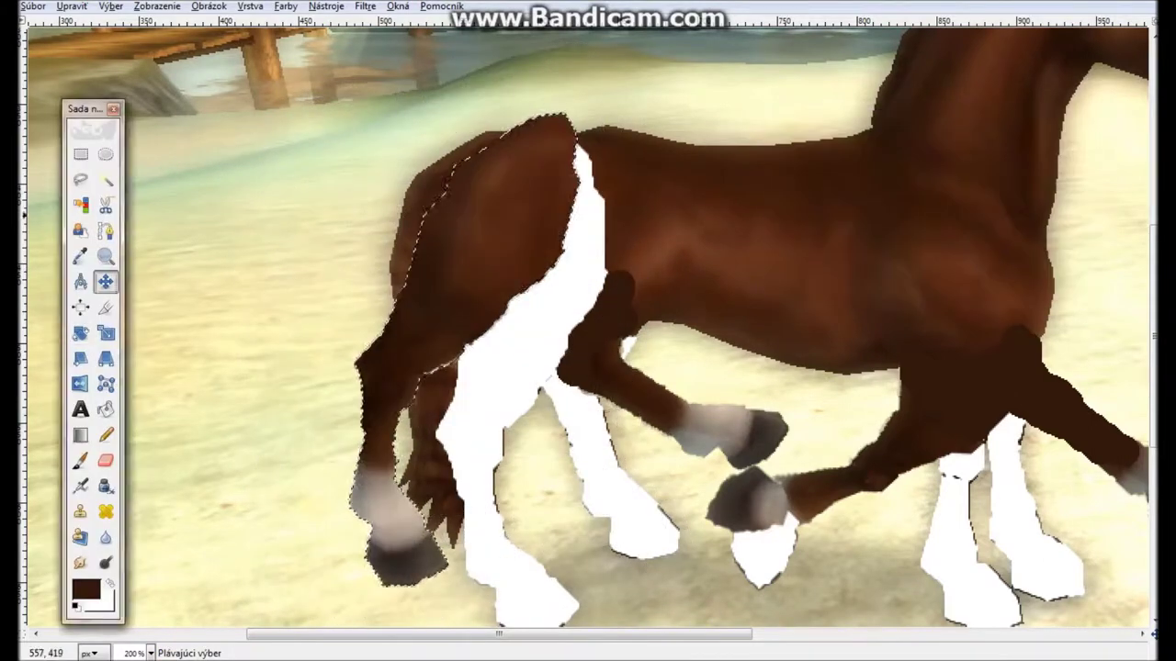
pyautogui.moveTo(405, 340); pyautogui.dragTo(426, 366)
pyautogui.press('i')
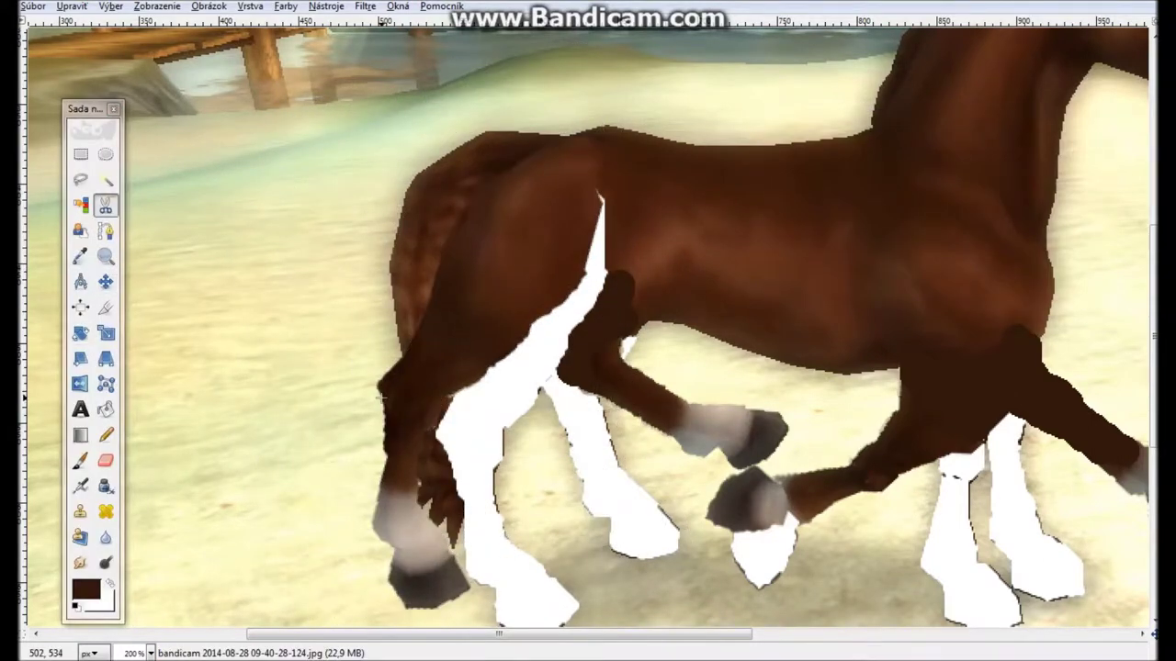
# - Cut out the rear-most leg, rotate it and anchor it in its new position
pyautogui.click(381, 397)
pyautogui.click(418, 514)
pyautogui.hotkey('shift', 'r')
pyautogui.click(966, 278)
pyautogui.press('m')
pyautogui.moveTo(418, 514); pyautogui.dragTo(391, 393)
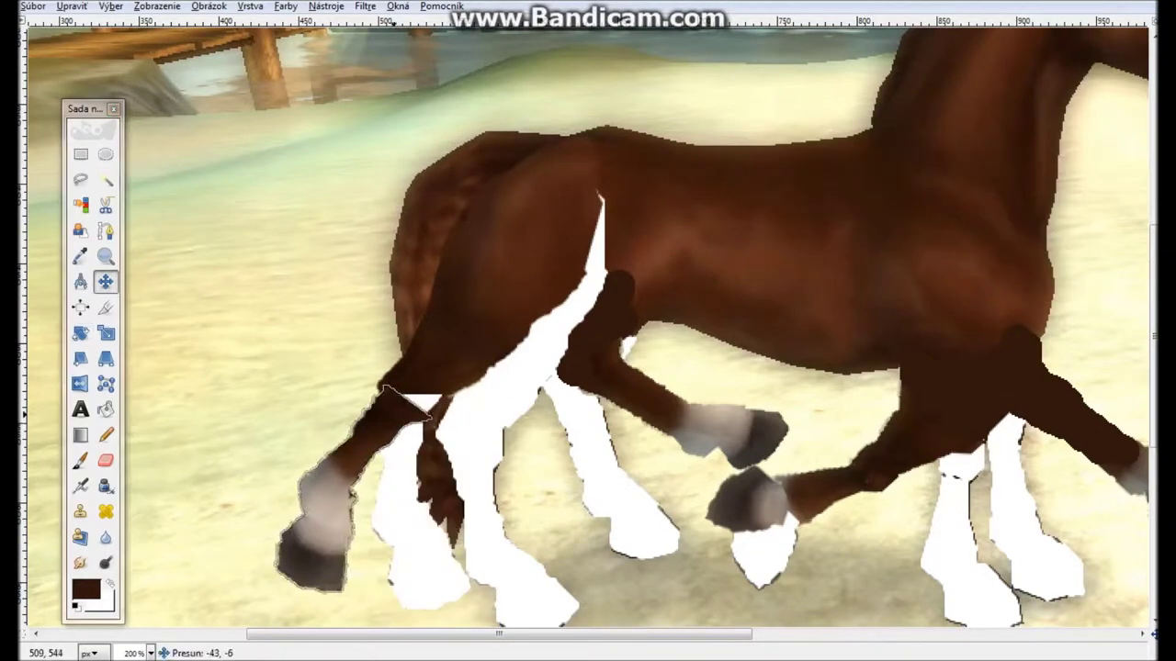
pyautogui.hotkey('shift', 'r')
pyautogui.click(966, 278)
# - Cut out the rear-most hoof, rotate it 29.57° and move it up and left onto the leg
pyautogui.press('i')
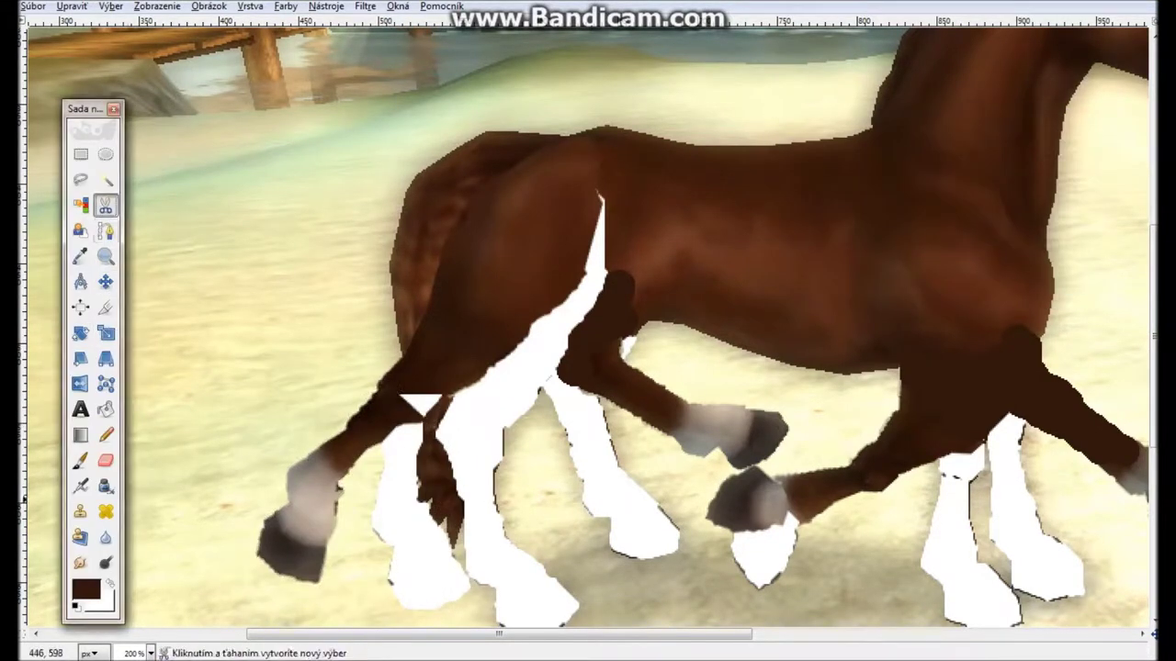
pyautogui.click(327, 443)
pyautogui.click(352, 465)
pyautogui.click(333, 492)
pyautogui.hotkey('shift', 'r')
pyautogui.click(312, 478)
pyautogui.click(966, 279)
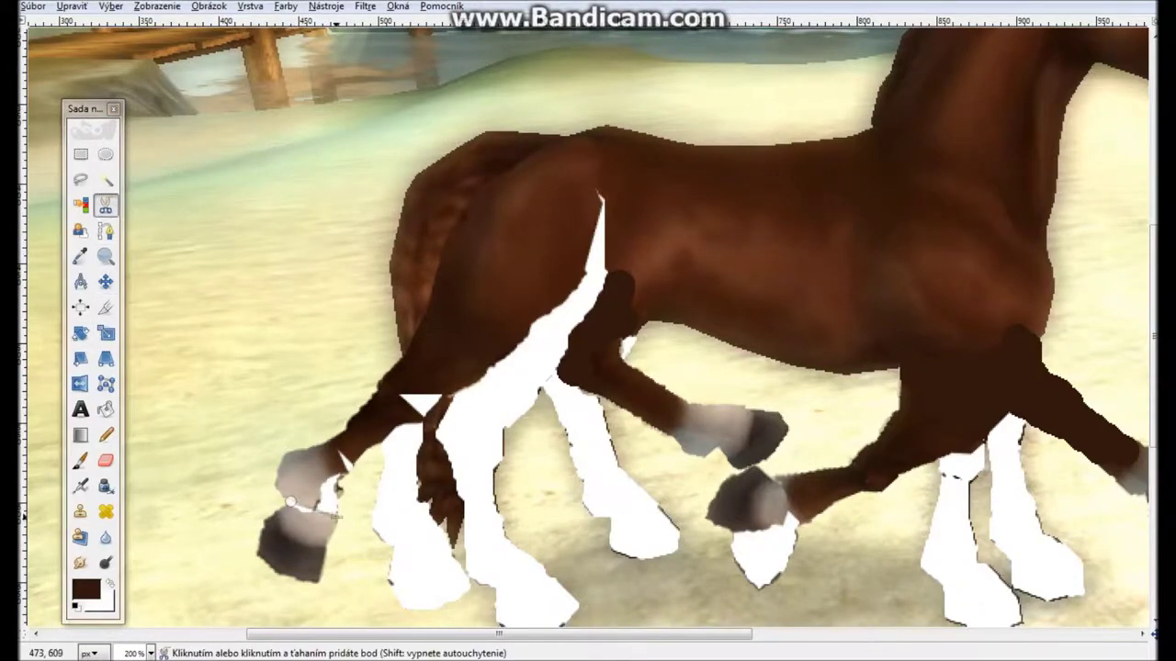
pyautogui.hotkey('shift', 'r')
pyautogui.click(303, 542)
pyautogui.click(964, 270)
pyautogui.press('m')
pyautogui.moveTo(305, 540); pyautogui.dragTo(262, 482)
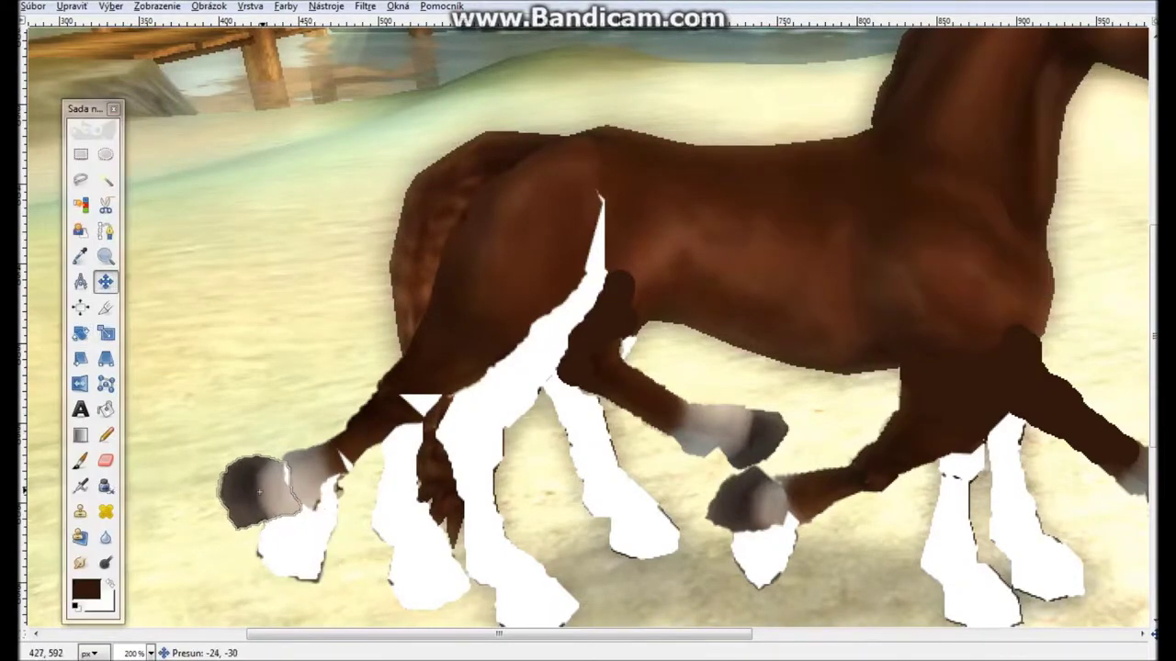
# - View the whole image at 100% zoom
pyautogui.click(150, 653)
pyautogui.click(133, 528)
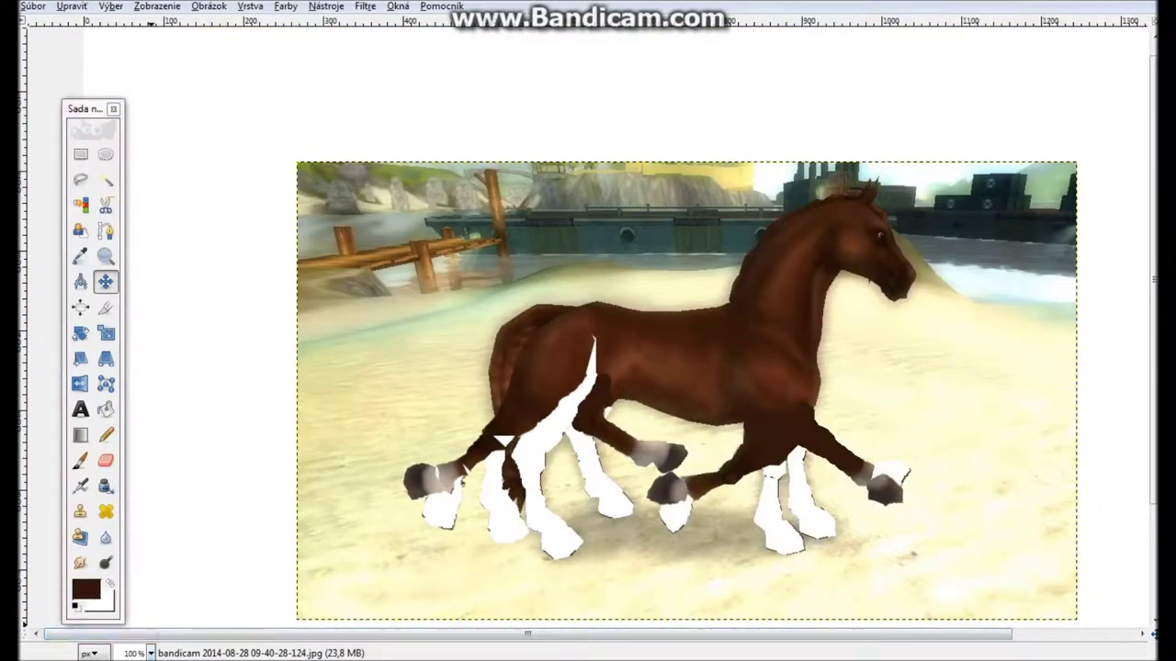
pyautogui.doubleClick(106, 435)
# - At 200% zoom, paint brown over the white leg gaps and set the smudge size to 52
pyautogui.press('2')
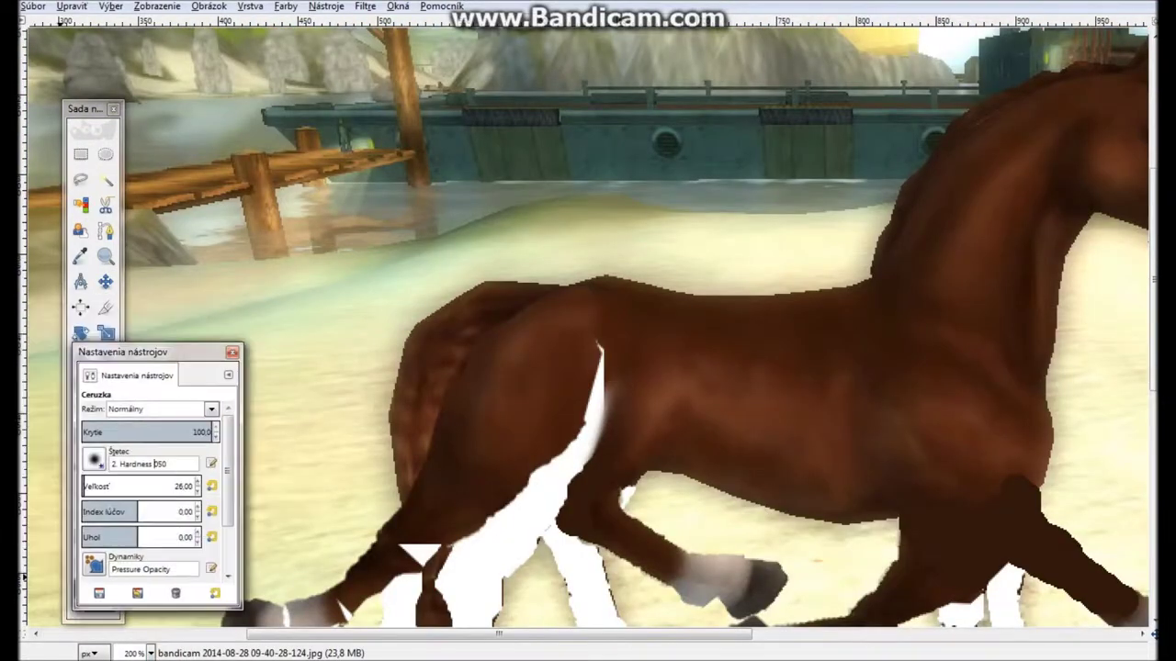
pyautogui.moveTo(92, 322); pyautogui.dragTo(252, 199)
pyautogui.moveTo(546, 482); pyautogui.dragTo(407, 551)
pyautogui.scroll(-3, 574, 493)
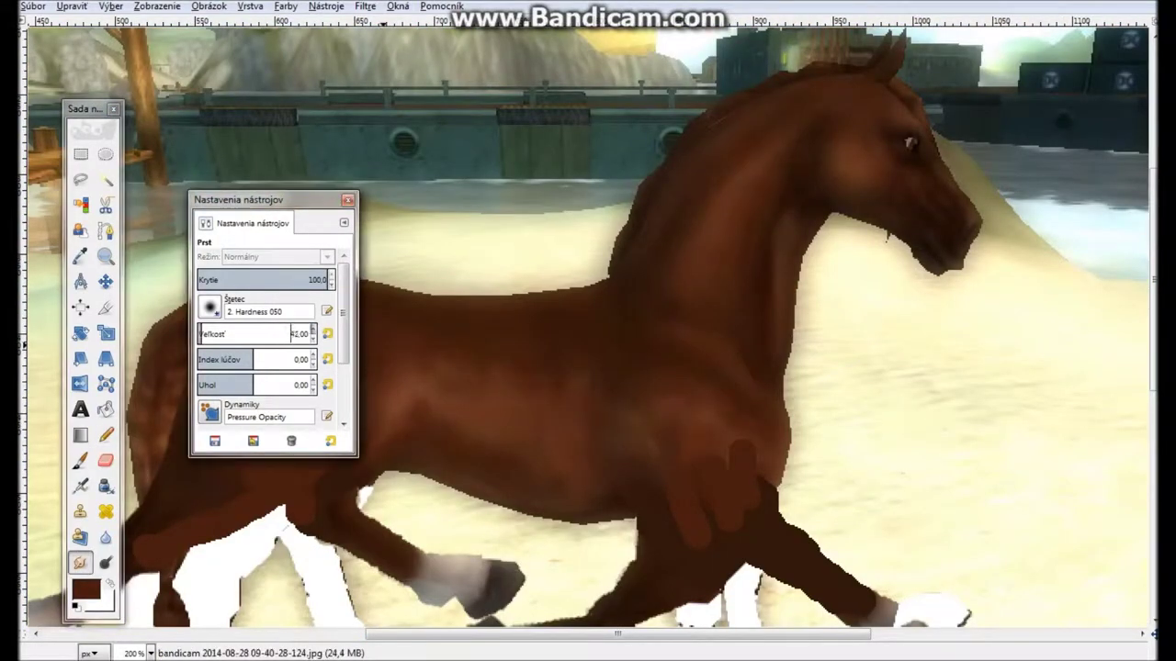
pyautogui.moveTo(211, 334); pyautogui.dragTo(217, 334)
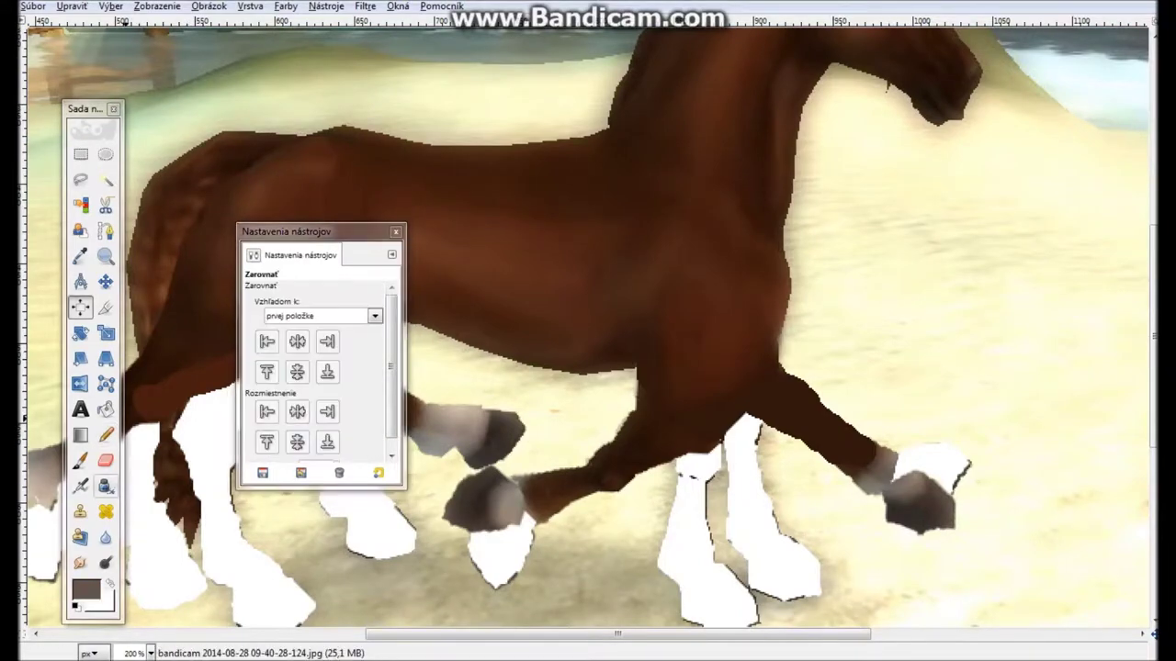
# - Paint grey detail onto the right hoof with a picked grey colour
pyautogui.keyDown('ctrl'); pyautogui.click(905, 487); pyautogui.keyUp('ctrl')
pyautogui.moveTo(898, 470); pyautogui.dragTo(911, 459)
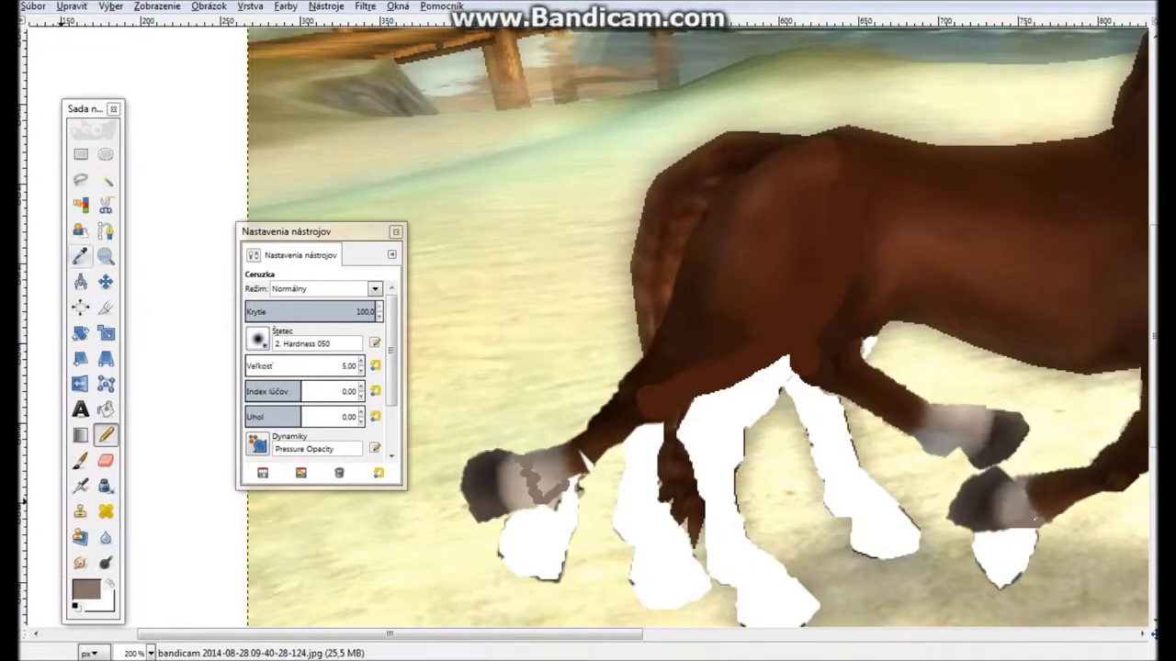
pyautogui.hscroll(5, 588, 331)
pyautogui.hscroll(5, 588, 330)
pyautogui.hscroll(5, 588, 330)
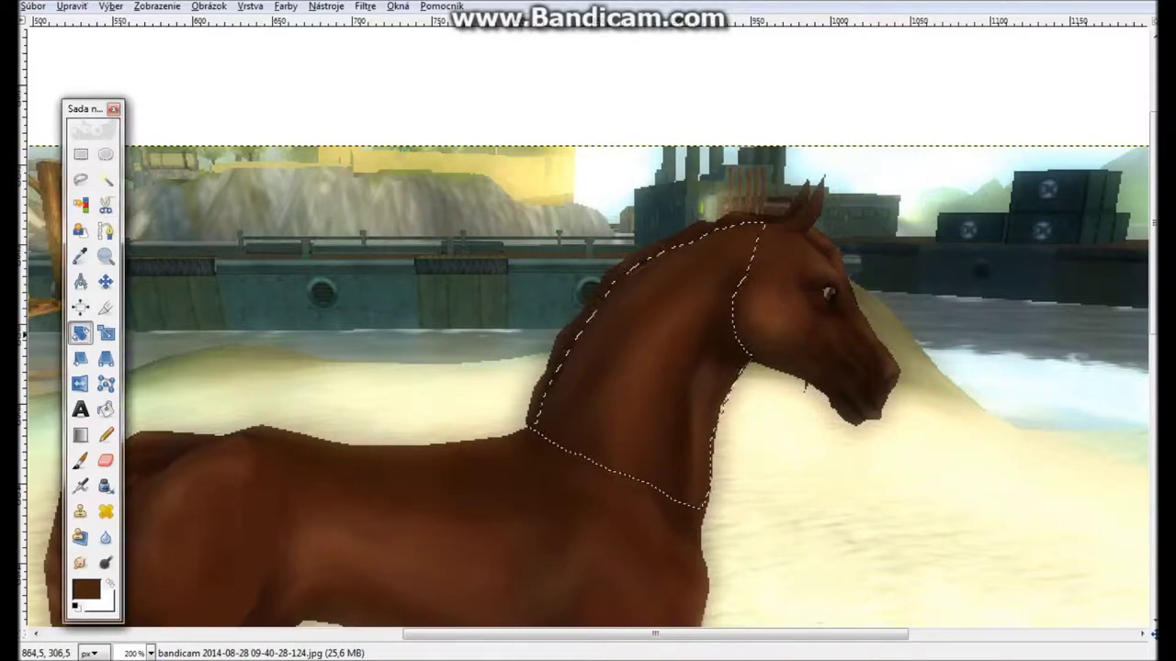
# - Free-select the head, rotate it about 43.15°, and lasso the top edge of the neck
pyautogui.press('f')
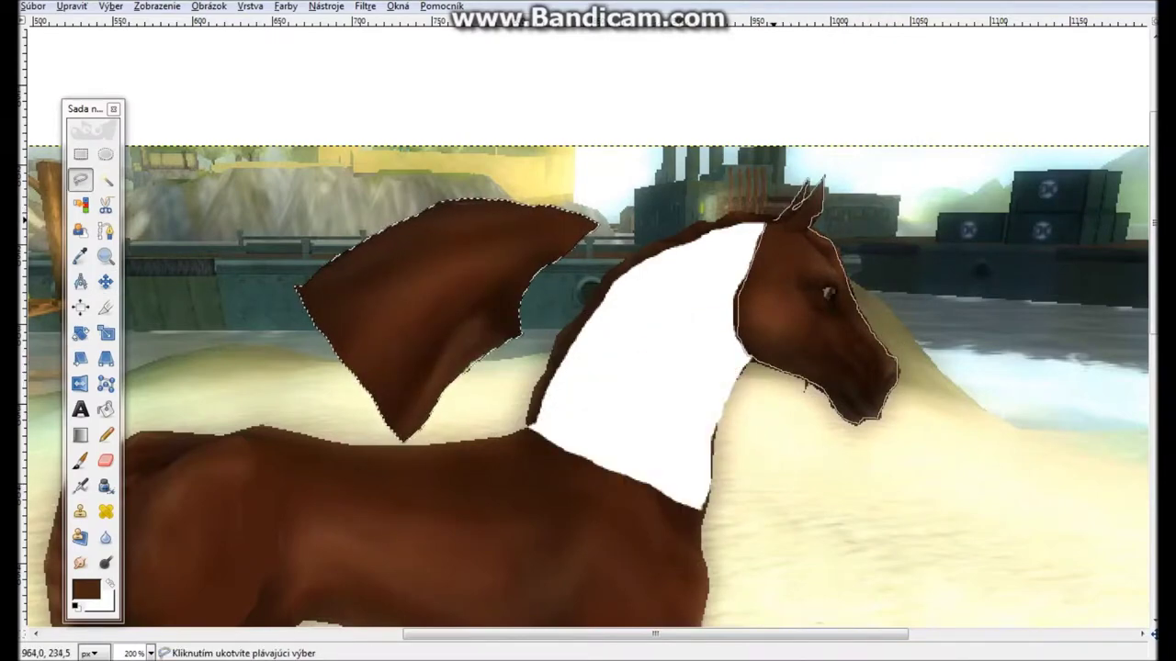
pyautogui.hotkey('shift', 'r')
pyautogui.moveTo(826, 294); pyautogui.dragTo(882, 230)
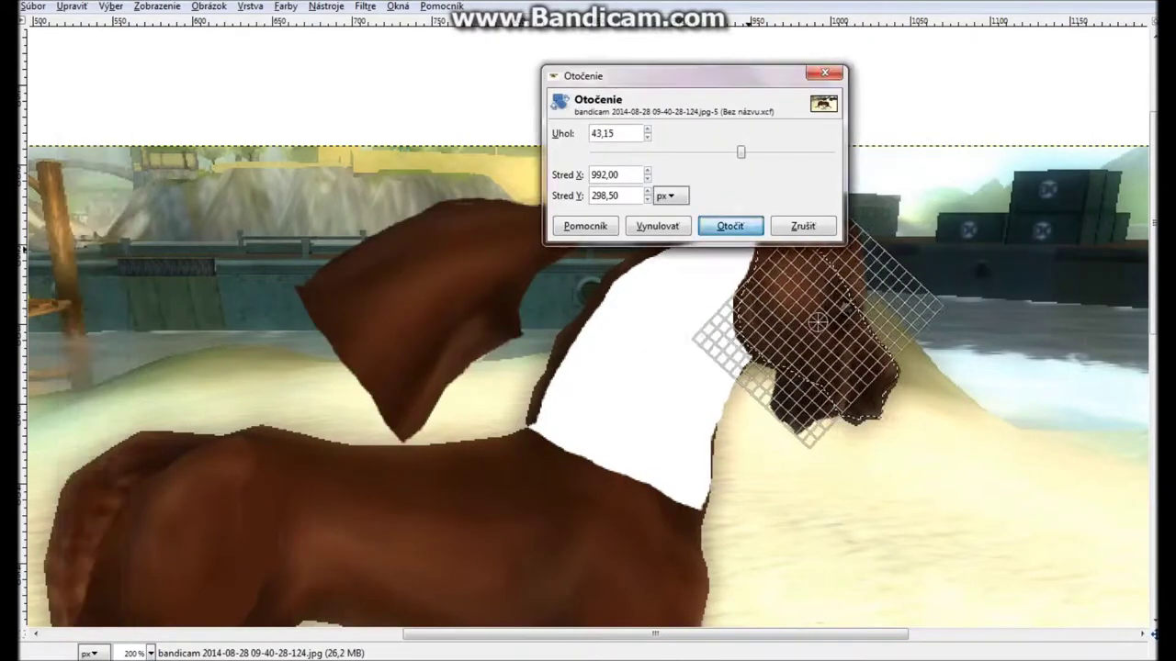
pyautogui.moveTo(464, 200); pyautogui.dragTo(303, 291)
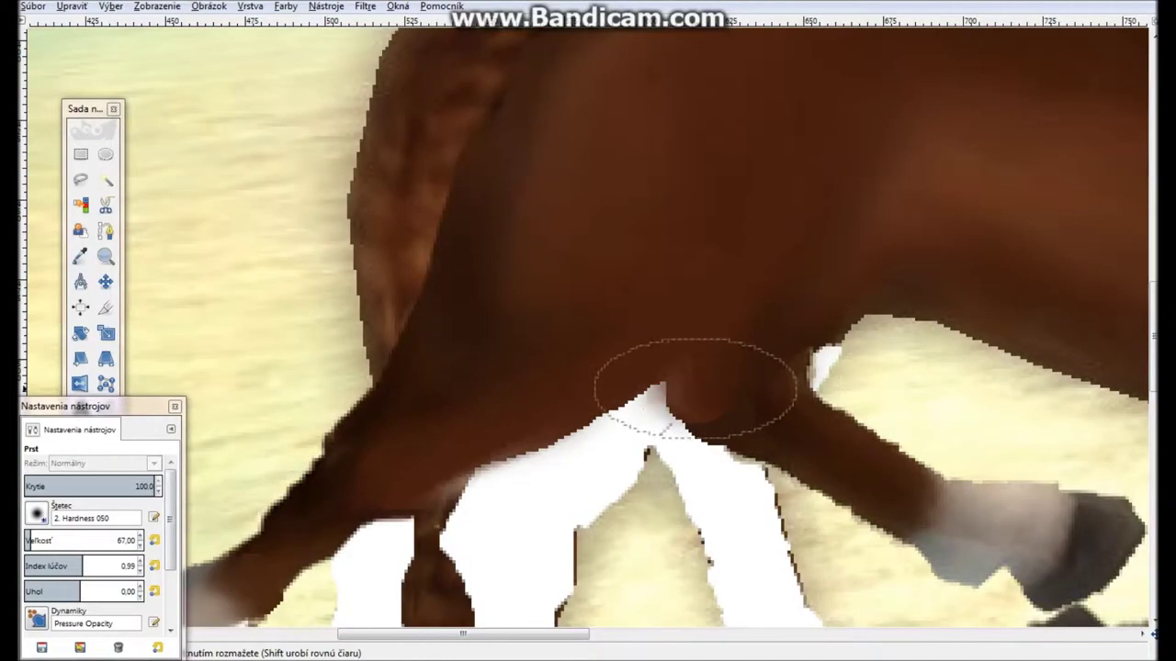
# - Smudge away the leg-joint white spot, paint the neck gap brown, and smooth the patches
pyautogui.moveTo(670, 404); pyautogui.dragTo(695, 372)
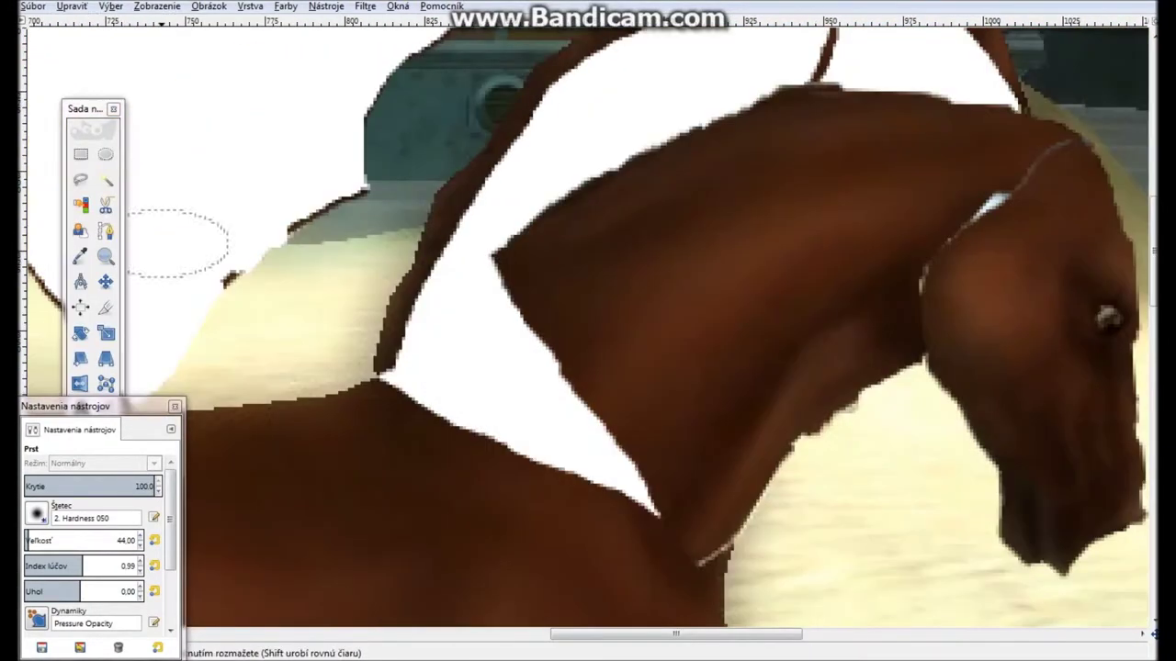
pyautogui.press('n')
pyautogui.moveTo(514, 258)
pyautogui.mouseDown()
pyautogui.moveTo(459, 322)
pyautogui.moveTo(696, 550)
pyautogui.mouseUp()
pyautogui.press('s')
pyautogui.moveTo(643, 331); pyautogui.dragTo(523, 264)
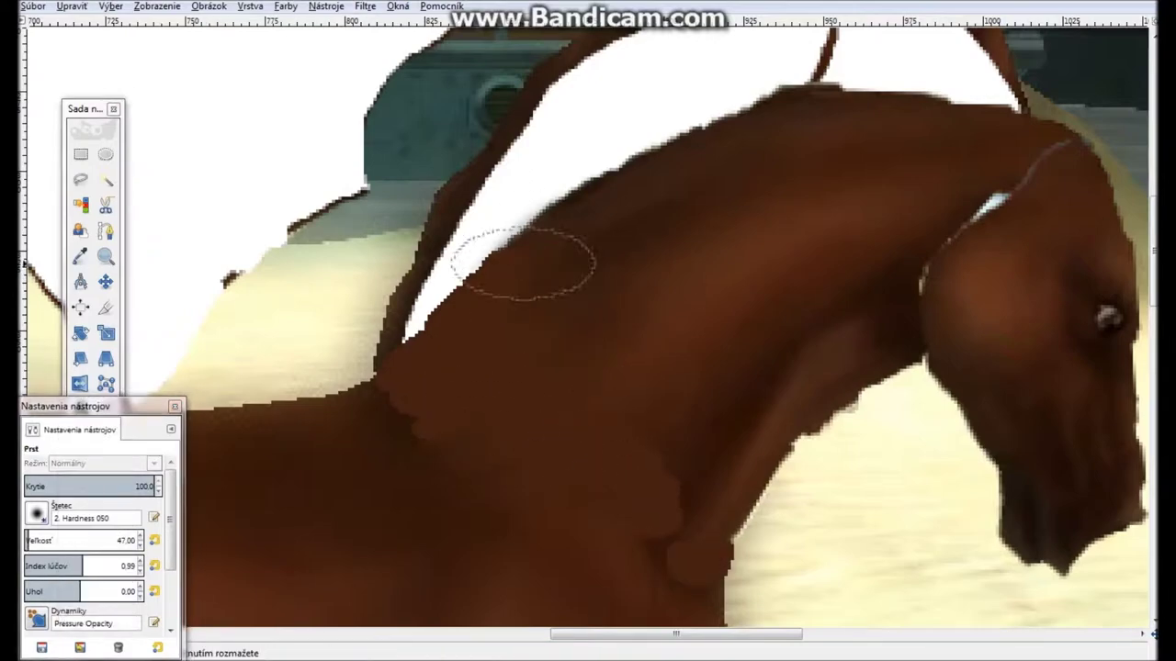
pyautogui.scroll(-3, 715, 384)
pyautogui.scroll(3, 464, 182)
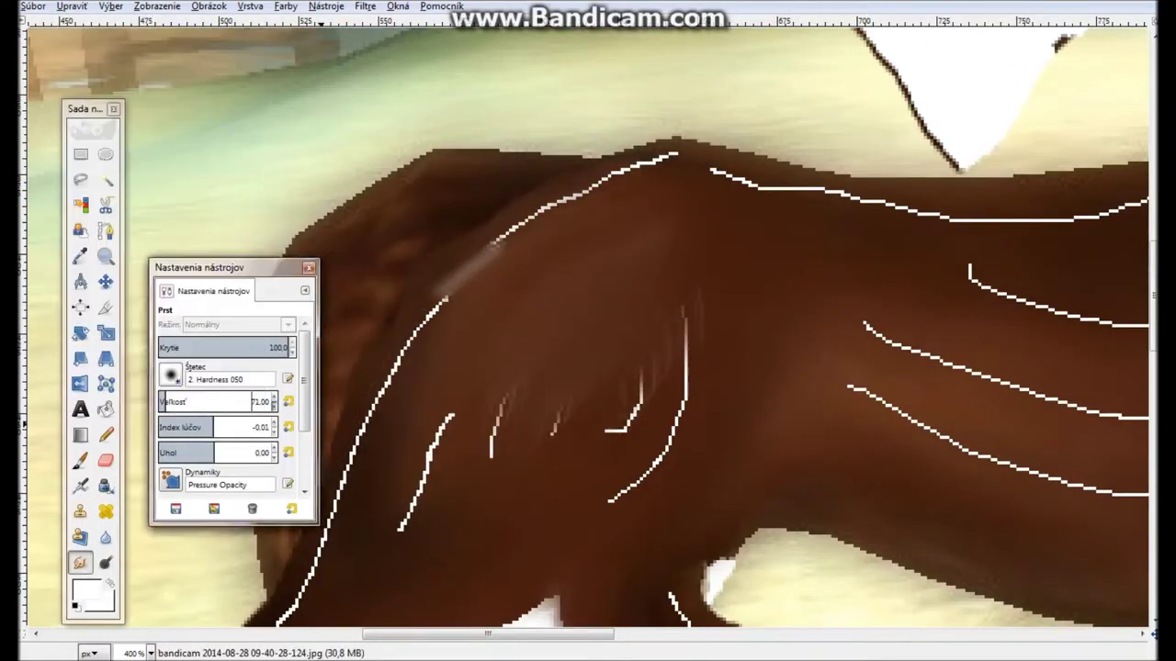
# - Smudge the white lines on the shoulder and leg into the coat, redoing one leg stroke
pyautogui.moveTo(457, 425)
pyautogui.mouseDown()
pyautogui.moveTo(561, 284)
pyautogui.moveTo(456, 346)
pyautogui.moveTo(549, 329)
pyautogui.mouseUp()
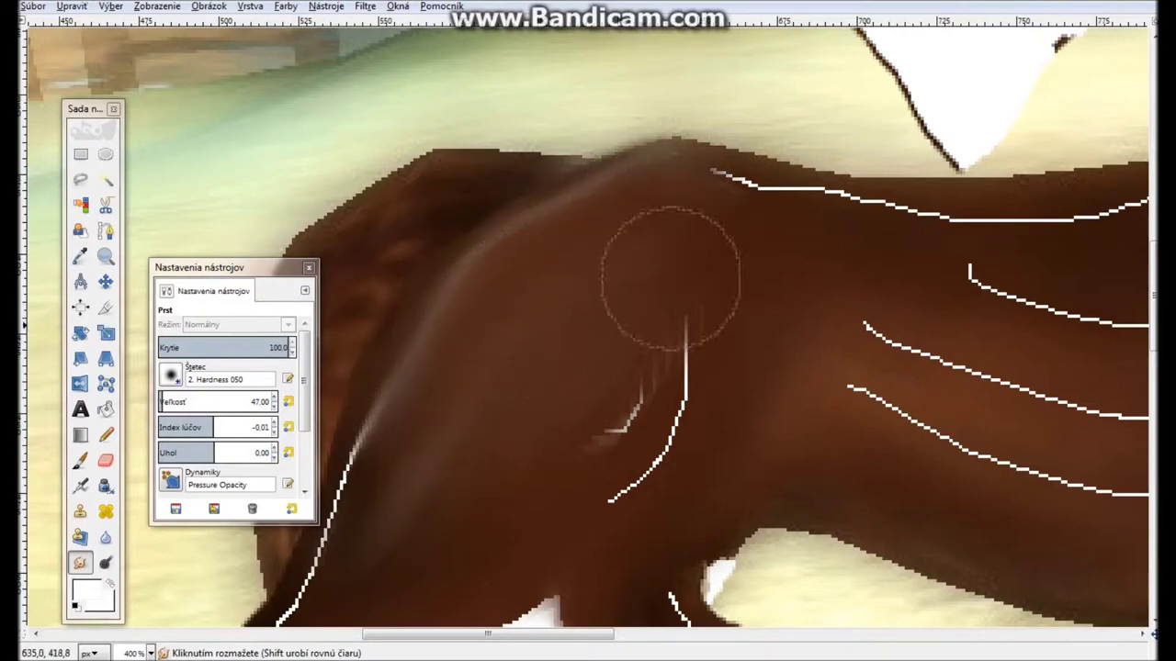
pyautogui.moveTo(439, 397); pyautogui.dragTo(469, 313)
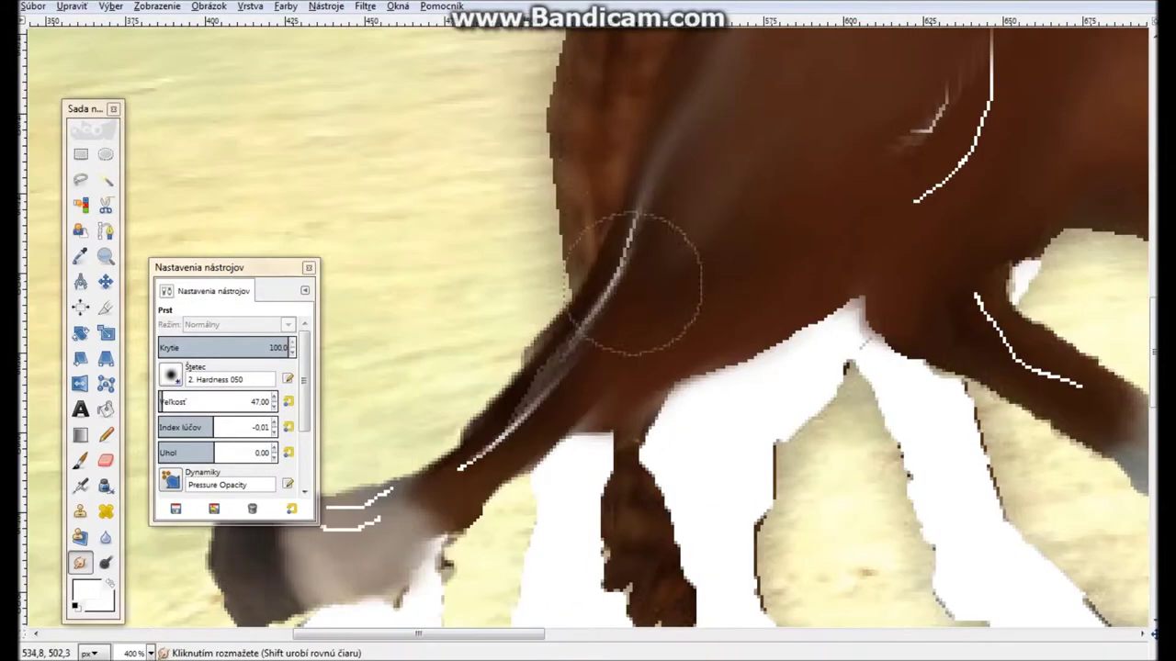
pyautogui.moveTo(630, 223); pyautogui.dragTo(551, 376)
pyautogui.hotkey('ctrl', 'z')
pyautogui.moveTo(634, 221)
pyautogui.mouseDown()
pyautogui.moveTo(558, 378)
pyautogui.moveTo(637, 210)
pyautogui.mouseUp()
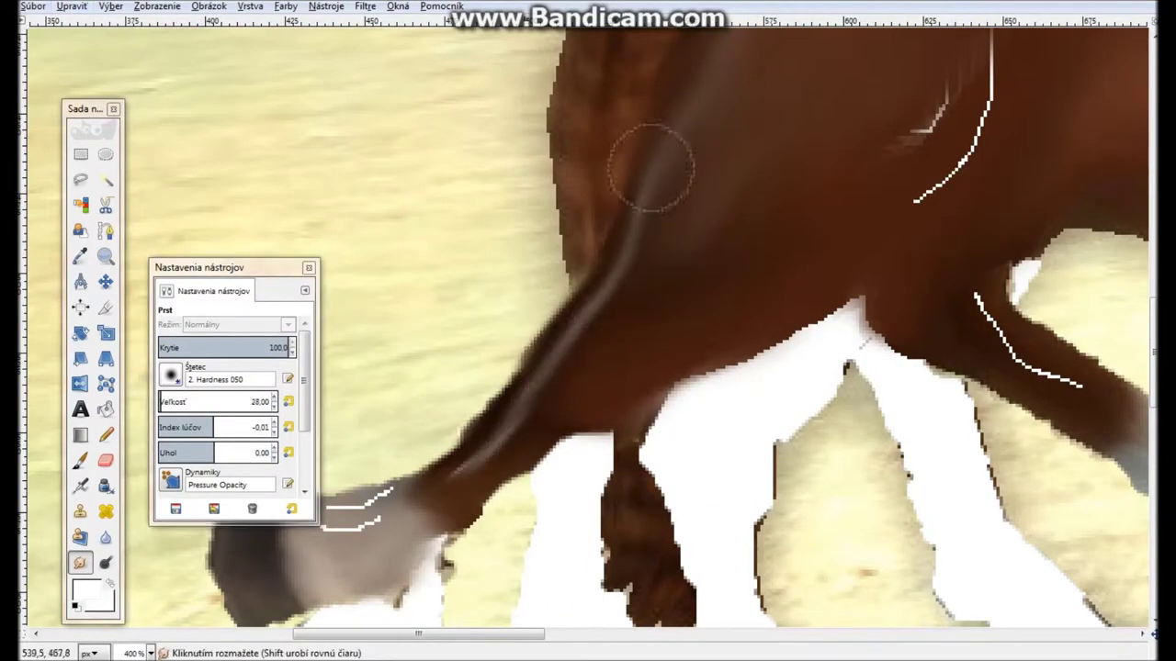
pyautogui.hscroll(-3, 519, 532)
pyautogui.hscroll(2, 541, 455)
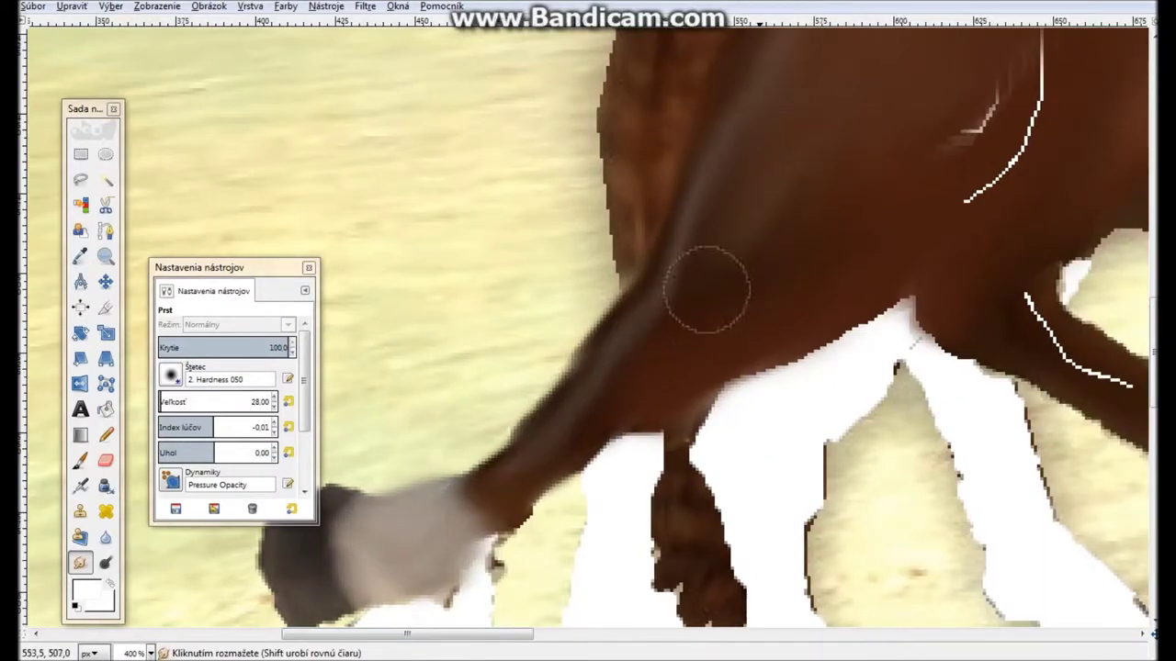
pyautogui.scroll(3, 695, 362)
pyautogui.hscroll(5, 551, 486)
# - Blend the white lines on the body and the long flank line into the brown
pyautogui.moveTo(551, 486); pyautogui.dragTo(610, 381)
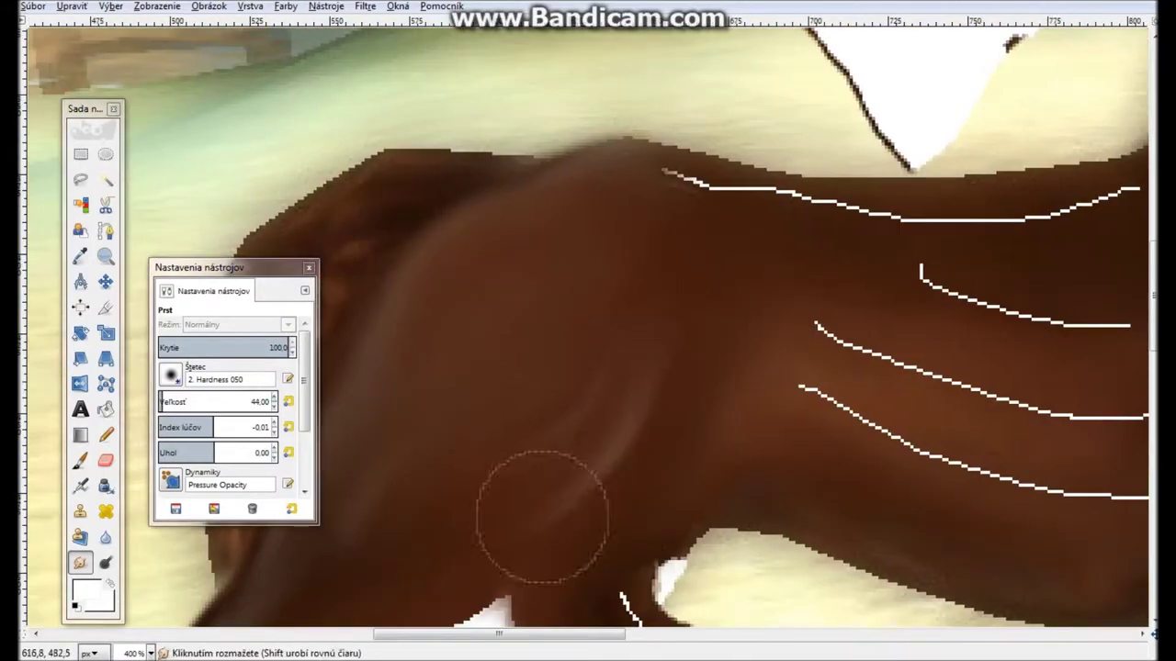
pyautogui.scroll(-4, 551, 514)
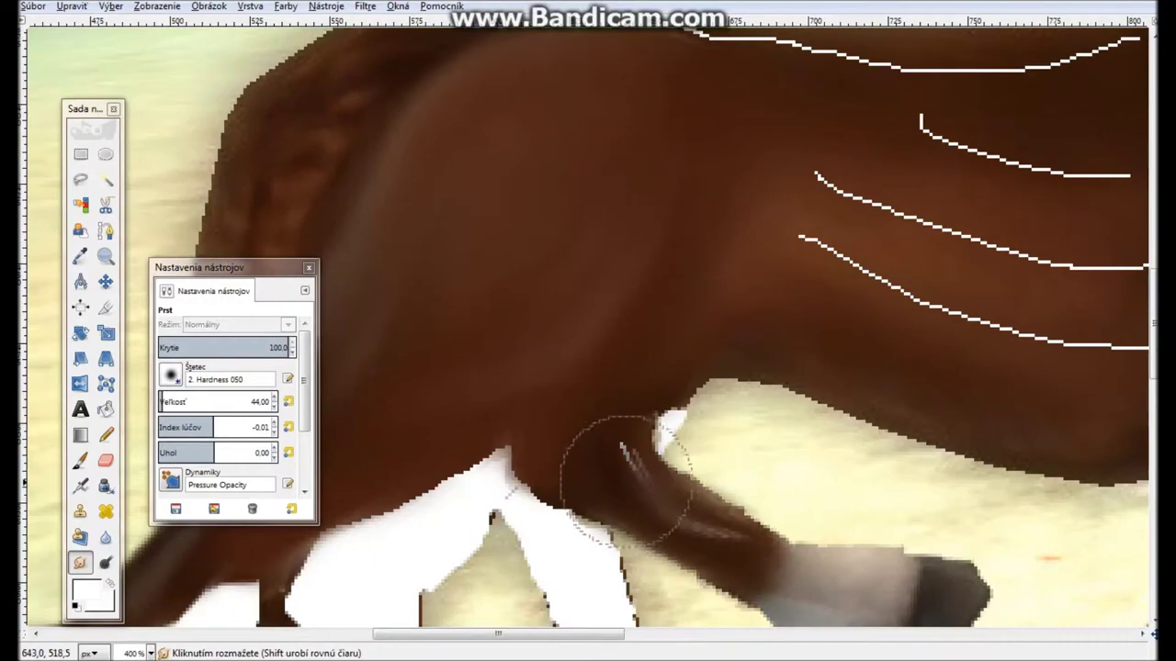
pyautogui.scroll(4, 630, 486)
pyautogui.hscroll(9, 630, 486)
pyautogui.moveTo(385, 418); pyautogui.dragTo(472, 399)
pyautogui.moveTo(759, 497); pyautogui.dragTo(418, 394)
pyautogui.moveTo(698, 349); pyautogui.dragTo(473, 275)
pyautogui.scroll(3, 564, 472)
pyautogui.hscroll(-5, 563, 472)
pyautogui.hscroll(3, 1010, 348)
# - Smudge the white lines along the back and neck into the coat
pyautogui.moveTo(1010, 347); pyautogui.dragTo(842, 350)
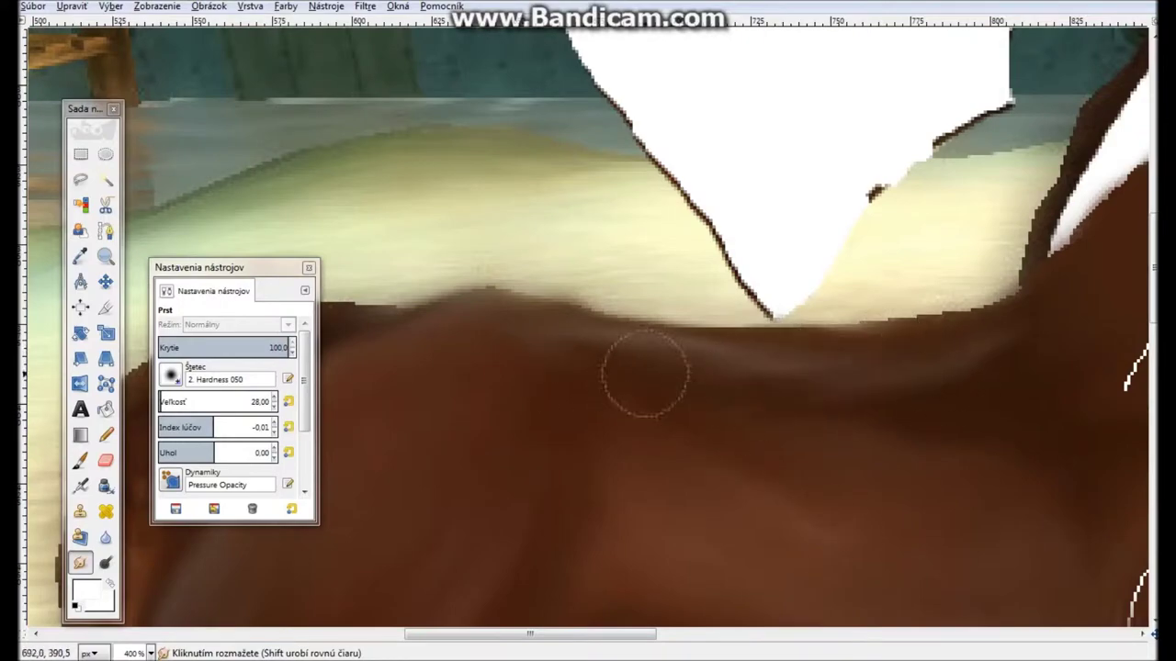
pyautogui.hscroll(5, 645, 374)
pyautogui.moveTo(827, 128); pyautogui.dragTo(656, 432)
pyautogui.moveTo(762, 120); pyautogui.dragTo(609, 420)
pyautogui.moveTo(1075, 92); pyautogui.dragTo(1008, 98)
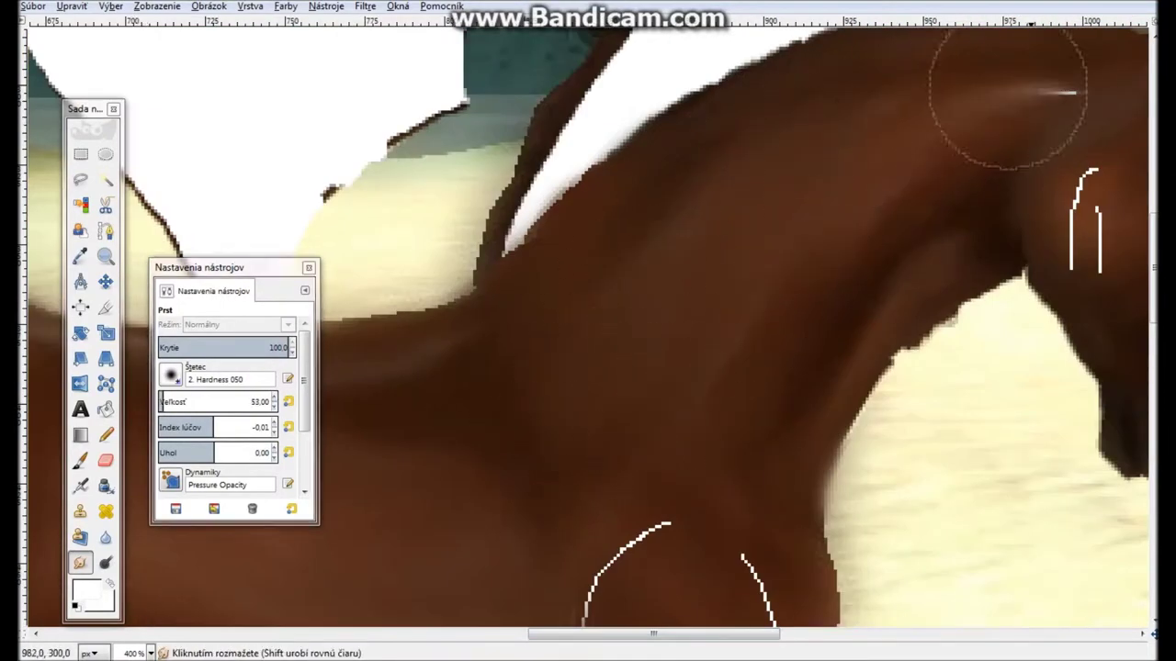
pyautogui.scroll(3, 820, 272)
pyautogui.hscroll(4, 820, 272)
pyautogui.moveTo(870, 329); pyautogui.dragTo(866, 389)
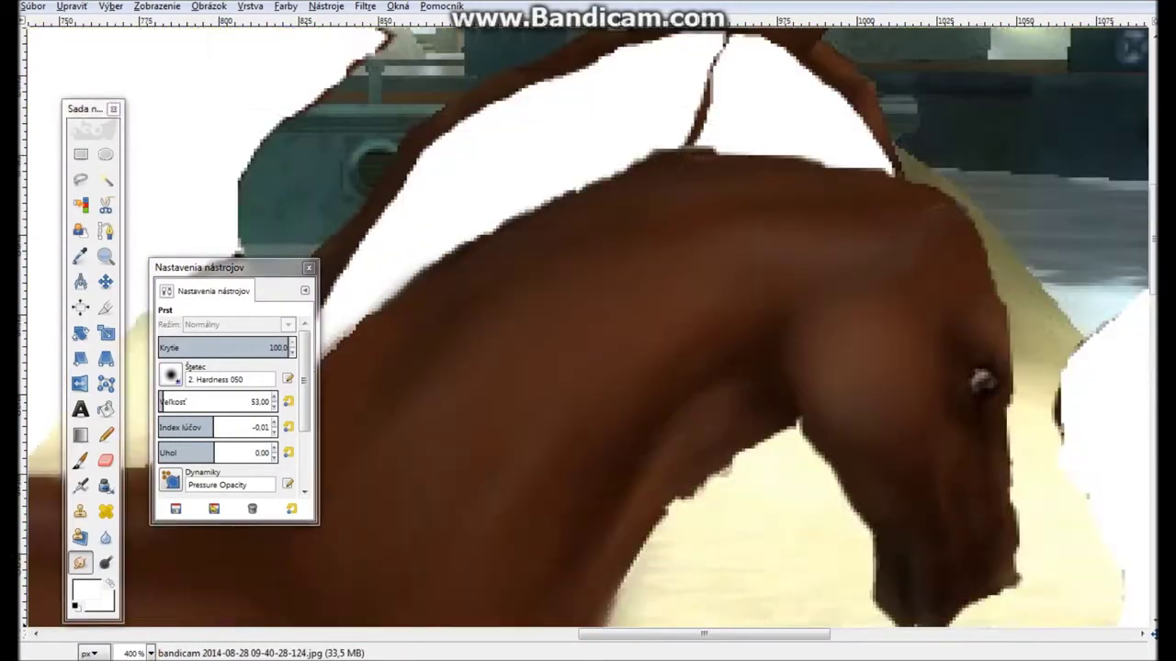
pyautogui.scroll(-5, 866, 389)
pyautogui.hscroll(4, 761, 210)
# - Smudge away the white guide lines on the chest and front leg
pyautogui.moveTo(487, 514); pyautogui.dragTo(596, 419)
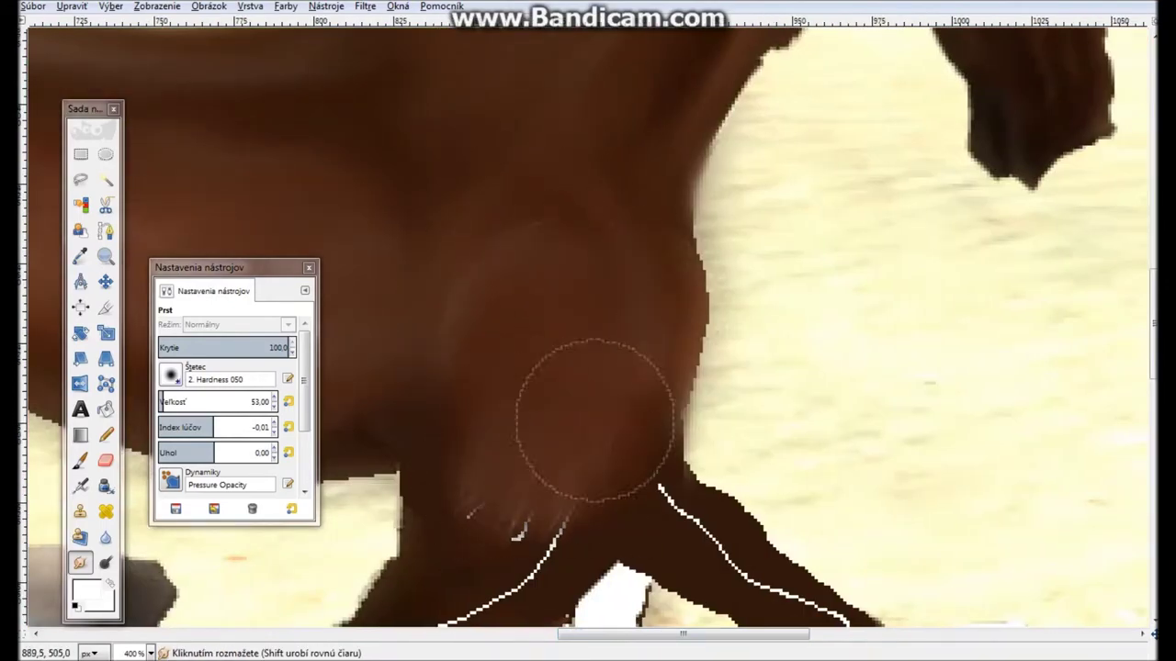
pyautogui.scroll(-3, 596, 420)
pyautogui.hscroll(-4, 596, 420)
pyautogui.moveTo(726, 443); pyautogui.dragTo(695, 466)
pyautogui.moveTo(781, 391); pyautogui.dragTo(427, 555)
pyautogui.hscroll(3, 427, 556)
pyautogui.moveTo(859, 482); pyautogui.dragTo(688, 376)
pyautogui.hscroll(-5, 688, 375)
pyautogui.hscroll(-2, 526, 277)
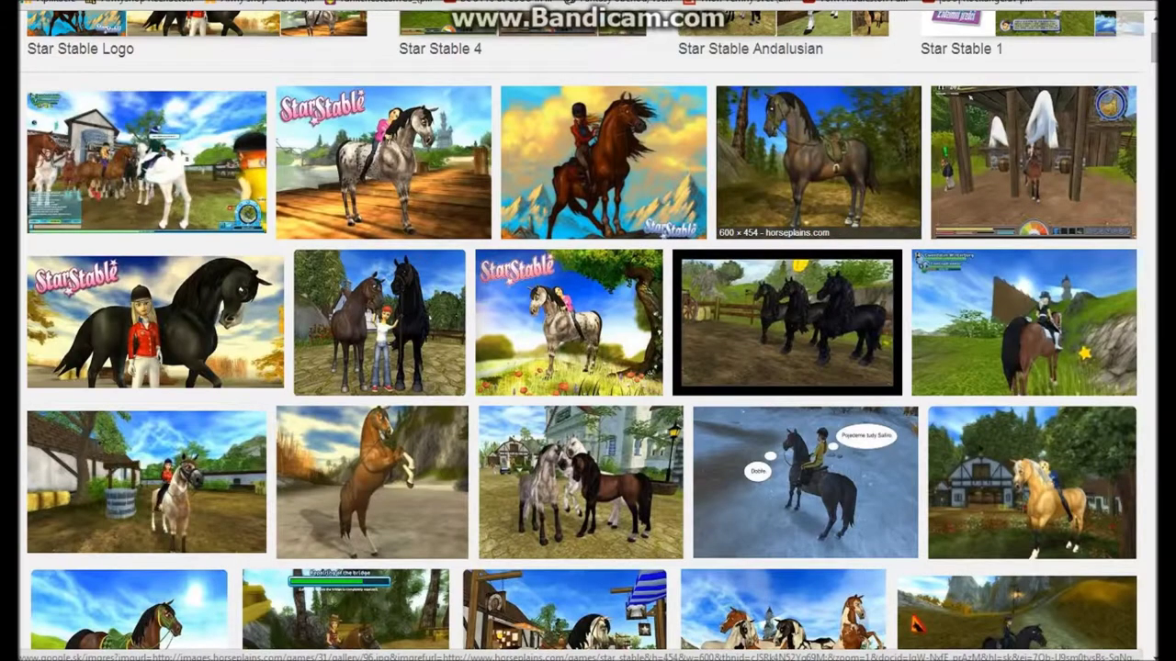
# - Scroll through the 'star stable' image results and open a horse picture's larger preview
pyautogui.scroll(-3, 588, 368)
pyautogui.scroll(-3, 588, 367)
pyautogui.scroll(-3, 588, 367)
pyautogui.scroll(-2, 588, 368)
pyautogui.click(612, 83)
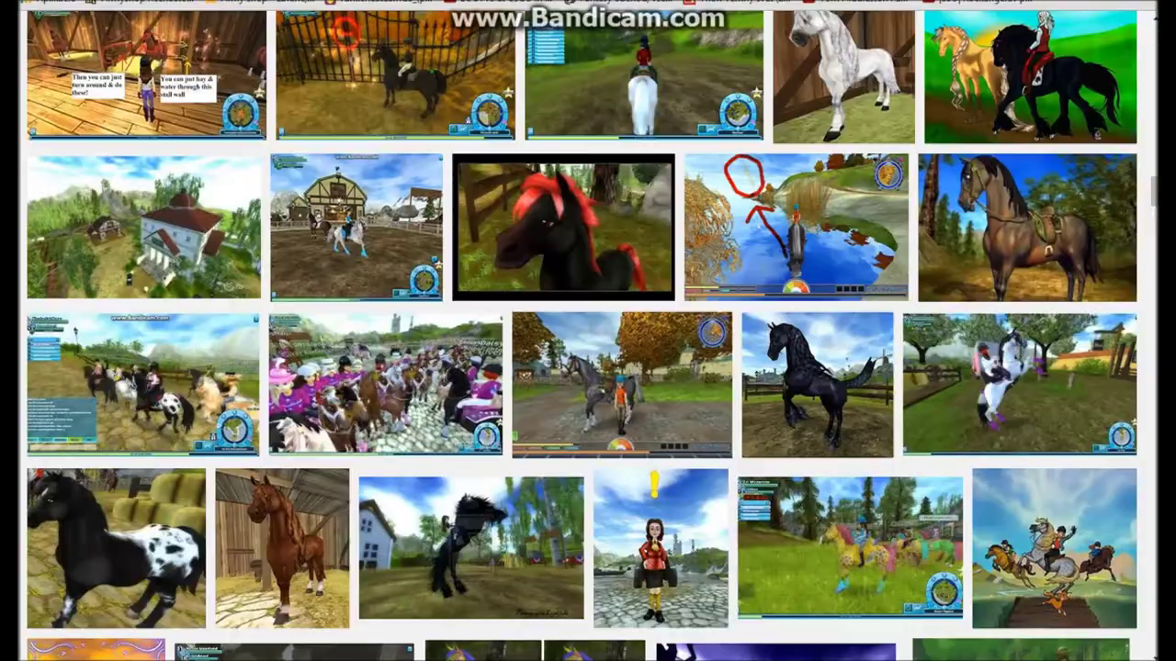
pyautogui.scroll(-2, 588, 367)
pyautogui.scroll(-5, 588, 367)
pyautogui.scroll(-3, 588, 368)
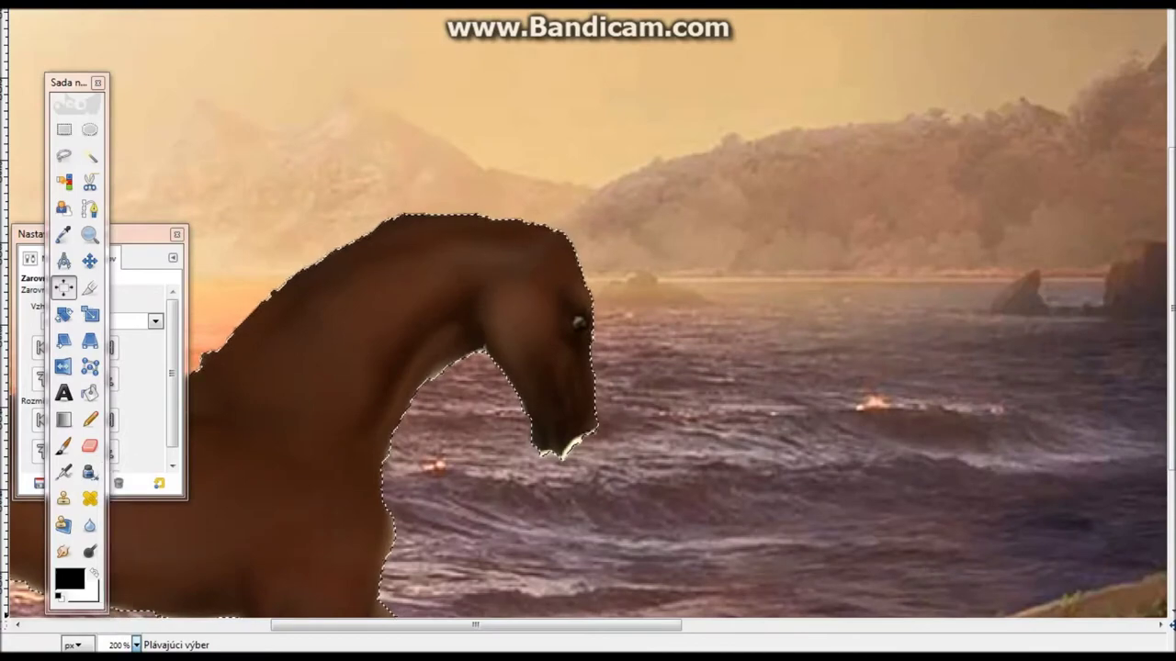
# - Switch to the Eraser and paste the copied horse as a floating selection
pyautogui.scroll(3, 607, 413)
pyautogui.click(89, 446)
pyautogui.scroll(-2, 473, 453)
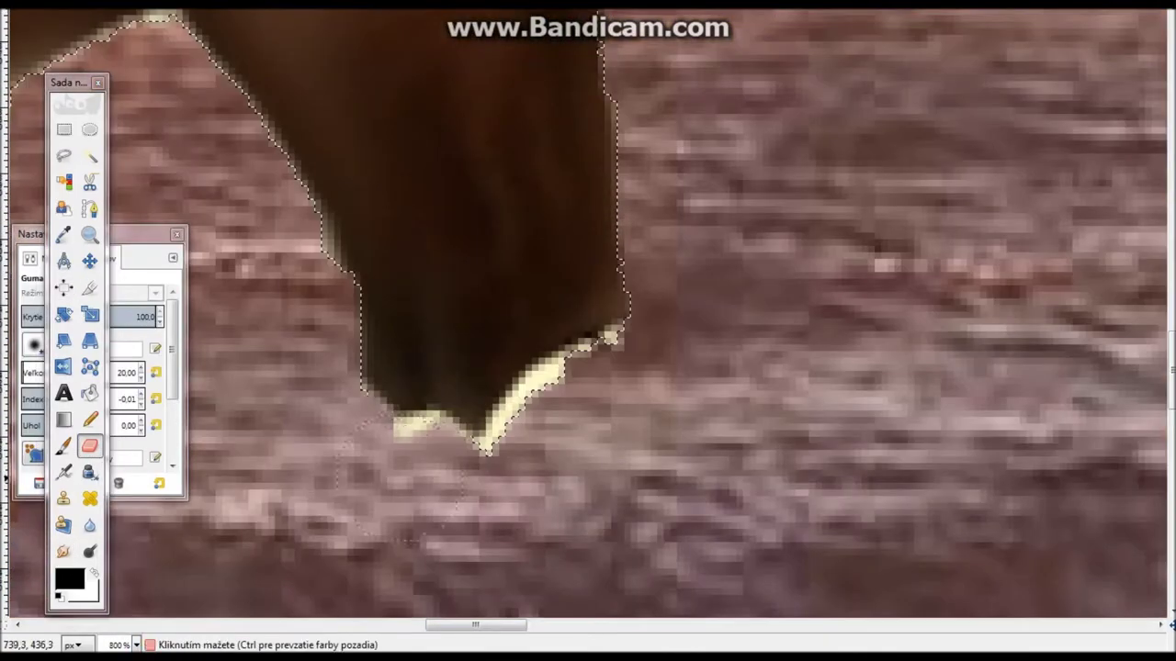
pyautogui.hotkey('ctrl', 'v')
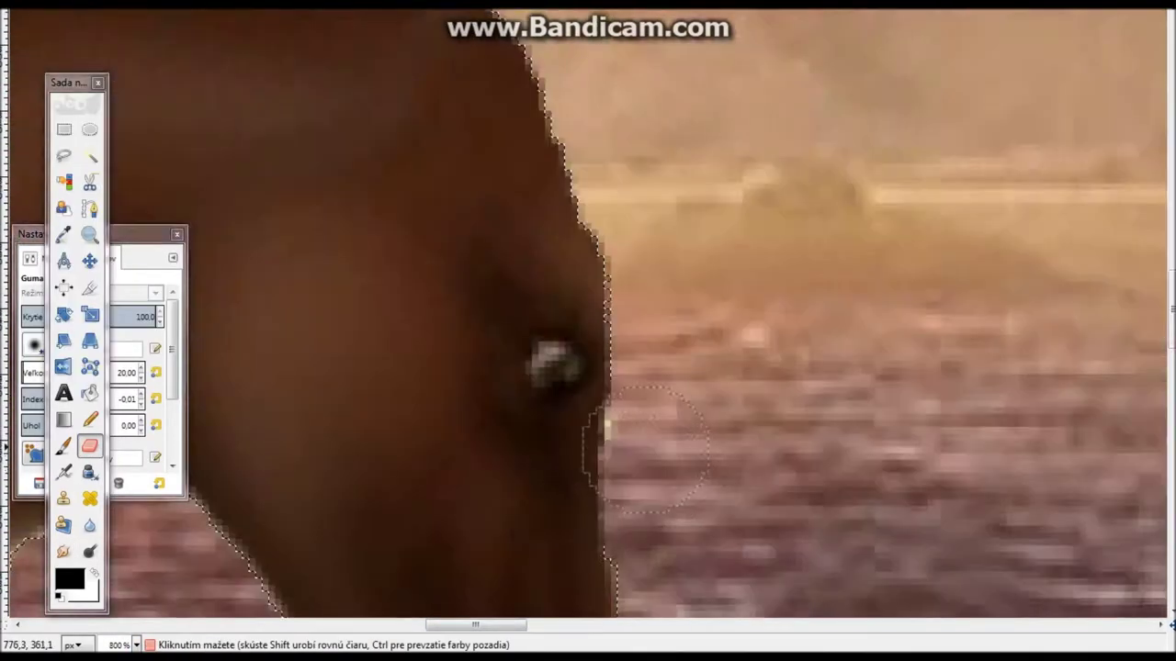
# - Erase the pale fringe along the hoof's lower edge with a size-15 eraser at 800% zoom
pyautogui.scroll(-5, 725, 225)
pyautogui.hscroll(-5, 725, 225)
pyautogui.scroll(-5, 249, 459)
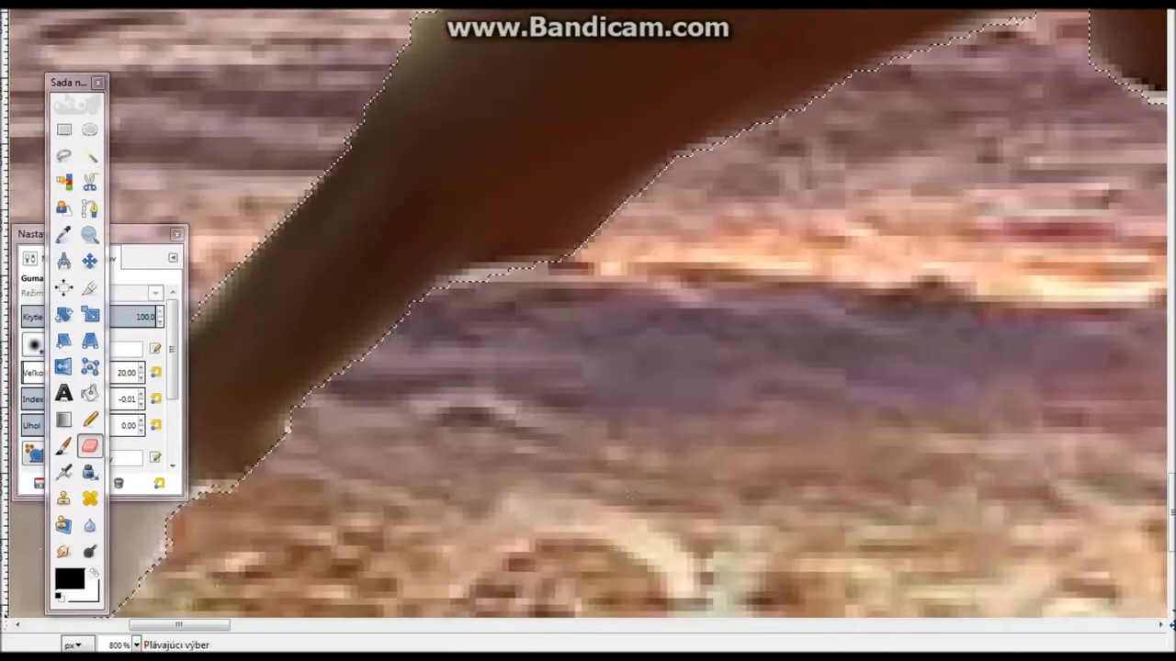
pyautogui.hscroll(-5, 276, 367)
pyautogui.hscroll(5, 651, 303)
pyautogui.scroll(2, 650, 303)
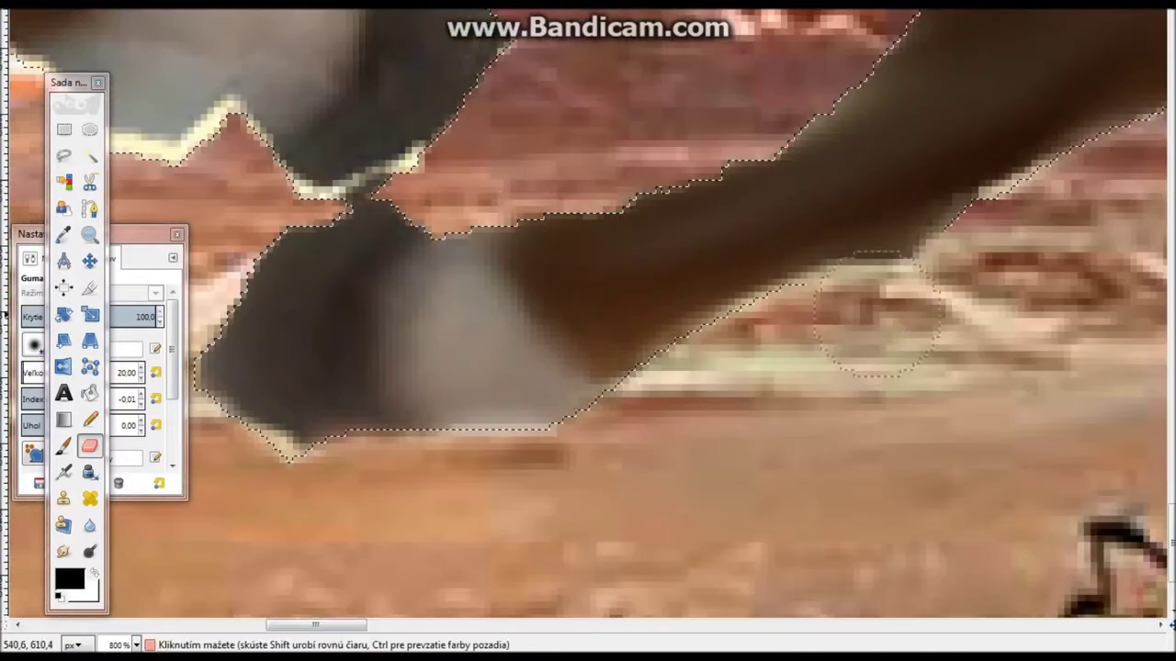
pyautogui.hscroll(5, 651, 304)
pyautogui.scroll(5, 629, 129)
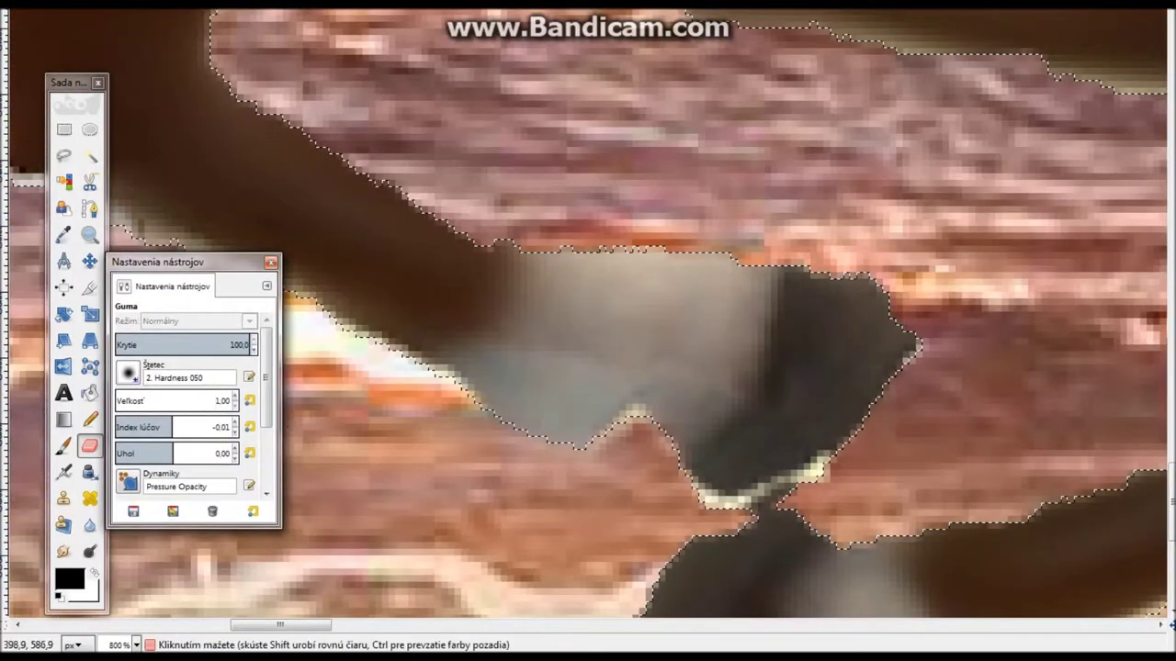
pyautogui.hscroll(5, 588, 367)
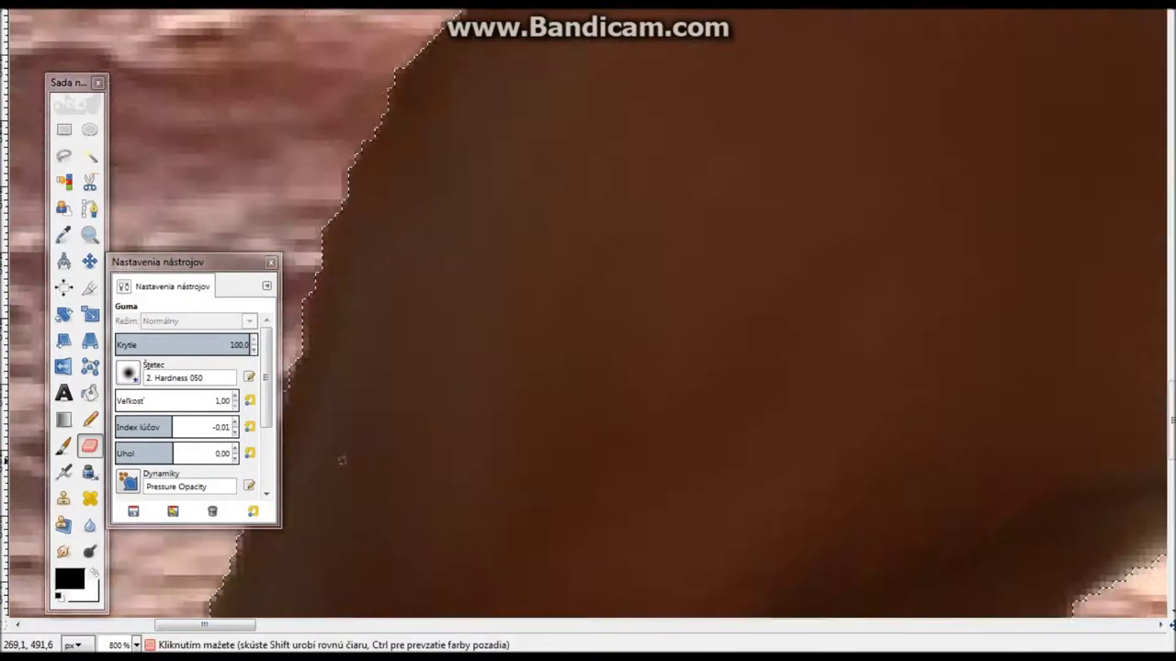
pyautogui.scroll(-2, 587, 368)
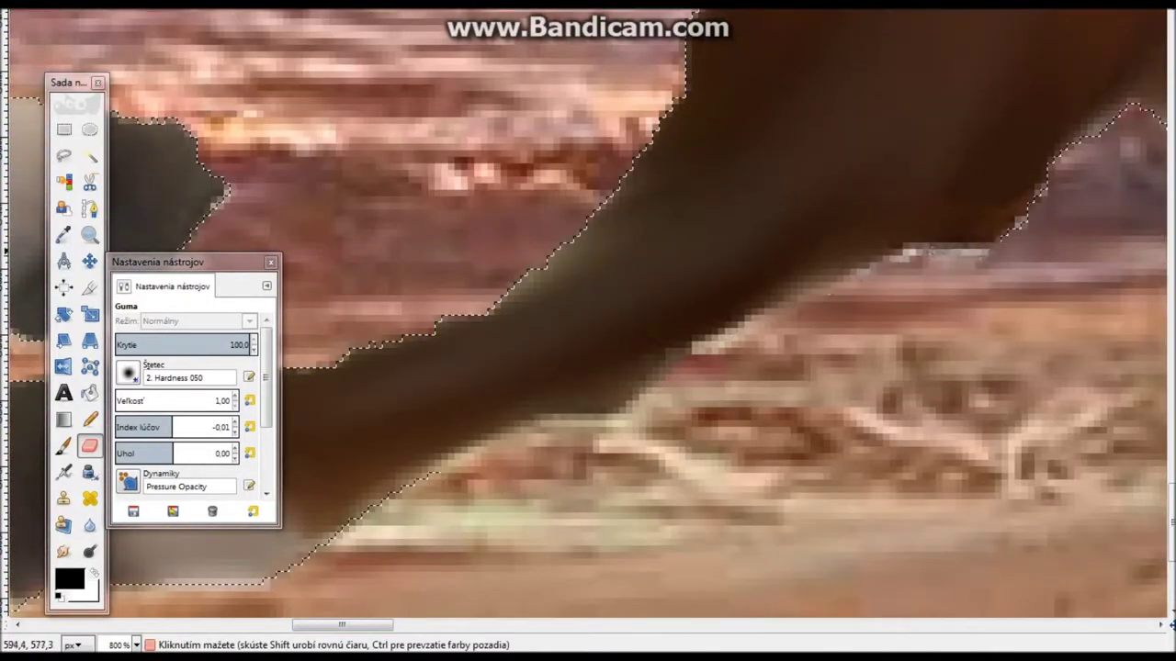
pyautogui.hscroll(5, 587, 367)
pyautogui.scroll(-2, 588, 367)
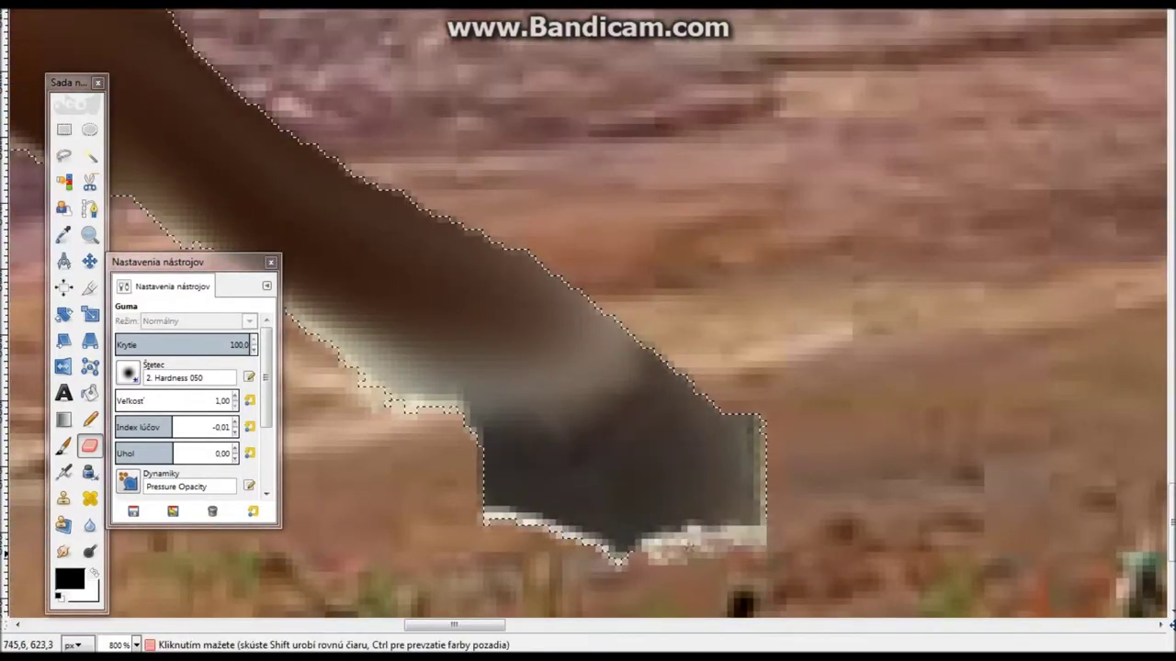
pyautogui.moveTo(737, 523); pyautogui.dragTo(658, 570)
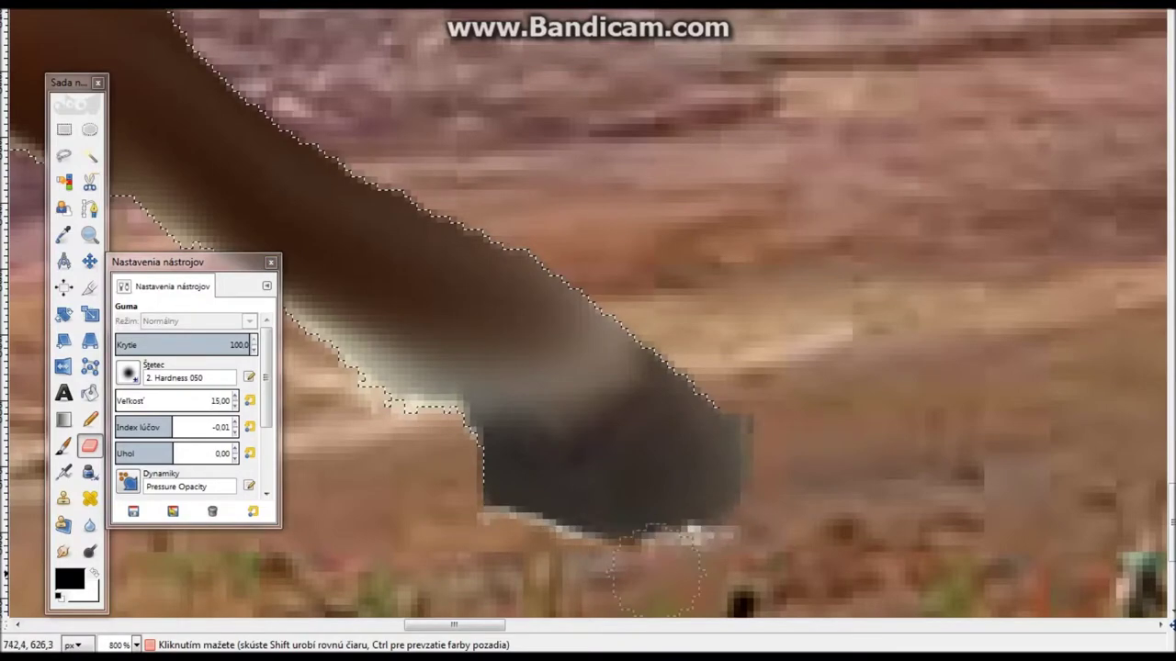
pyautogui.scroll(3, 328, 401)
pyautogui.scroll(3, 275, 459)
pyautogui.scroll(2, 211, 524)
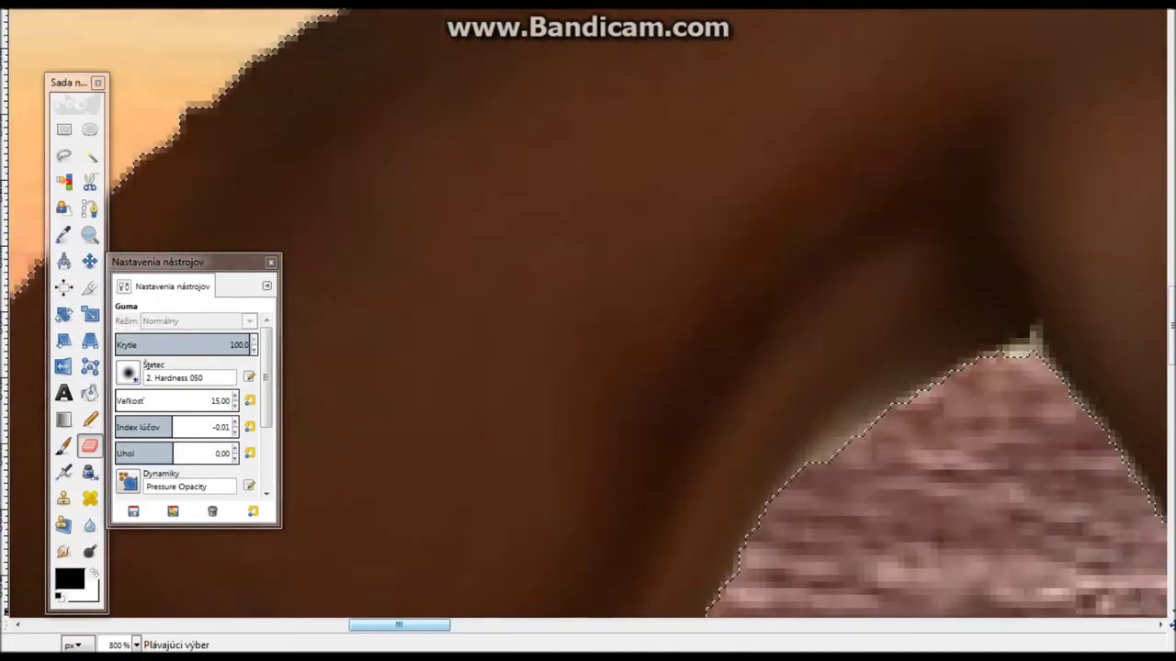
pyautogui.scroll(3, 152, 588)
# - Deselect, then pencil two dark brown ears above the horse's head
pyautogui.press('n')
pyautogui.keyDown('ctrl'); pyautogui.click(587, 386); pyautogui.keyUp('ctrl')
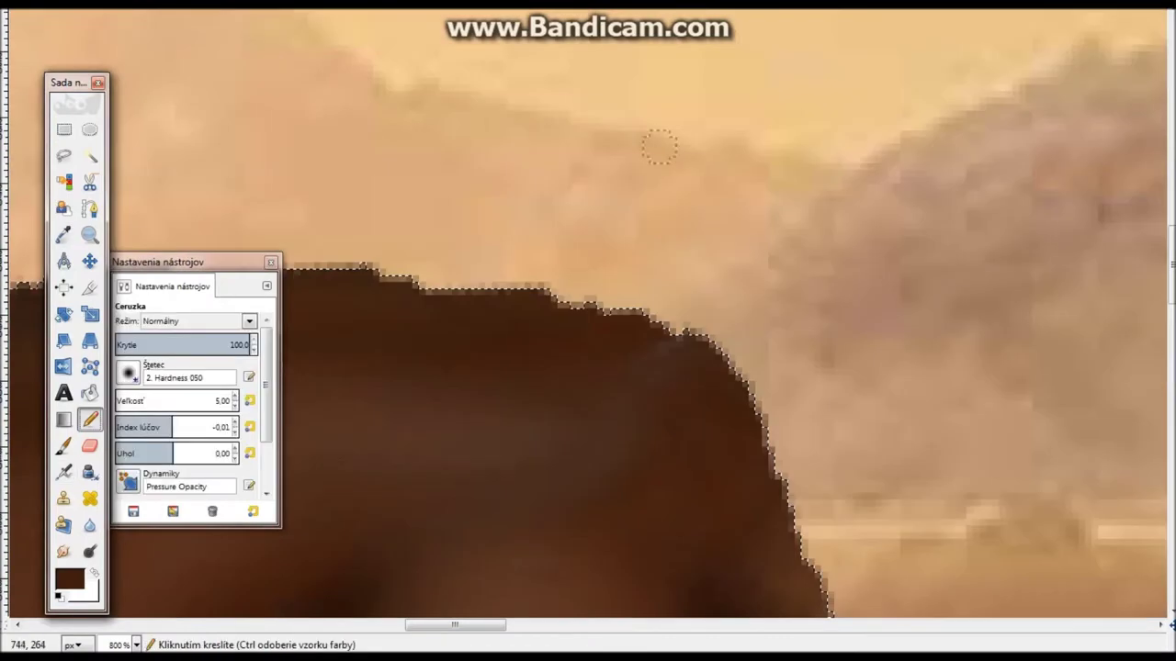
pyautogui.hotkey('ctrl', 'shift', 'a')
pyautogui.press('m')
pyautogui.press('n')
pyautogui.moveTo(774, 174)
pyautogui.mouseDown()
pyautogui.moveTo(656, 328)
pyautogui.moveTo(740, 225)
pyautogui.moveTo(671, 275)
pyautogui.mouseUp()
pyautogui.scroll(3, 670, 275)
pyautogui.moveTo(514, 450)
pyautogui.mouseDown()
pyautogui.moveTo(708, 267)
pyautogui.moveTo(587, 395)
pyautogui.mouseUp()
pyautogui.scroll(-3, 588, 395)
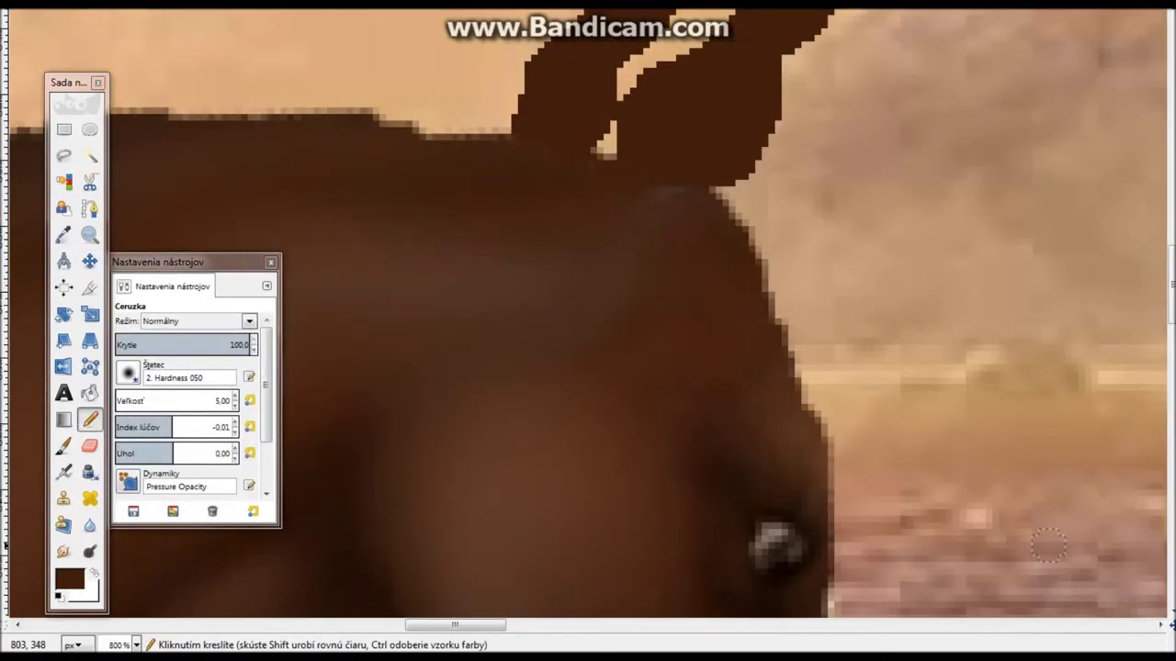
pyautogui.scroll(3, 588, 395)
# - Add white highlight strokes to both ears and smudge the left ear's highlight to blend it
pyautogui.click(69, 579)
pyautogui.moveTo(534, 432); pyautogui.dragTo(666, 283)
pyautogui.moveTo(630, 477)
pyautogui.mouseDown()
pyautogui.moveTo(740, 321)
pyautogui.moveTo(669, 447)
pyautogui.moveTo(634, 482)
pyautogui.mouseUp()
pyautogui.click(63, 551)
pyautogui.moveTo(537, 427); pyautogui.dragTo(656, 299)
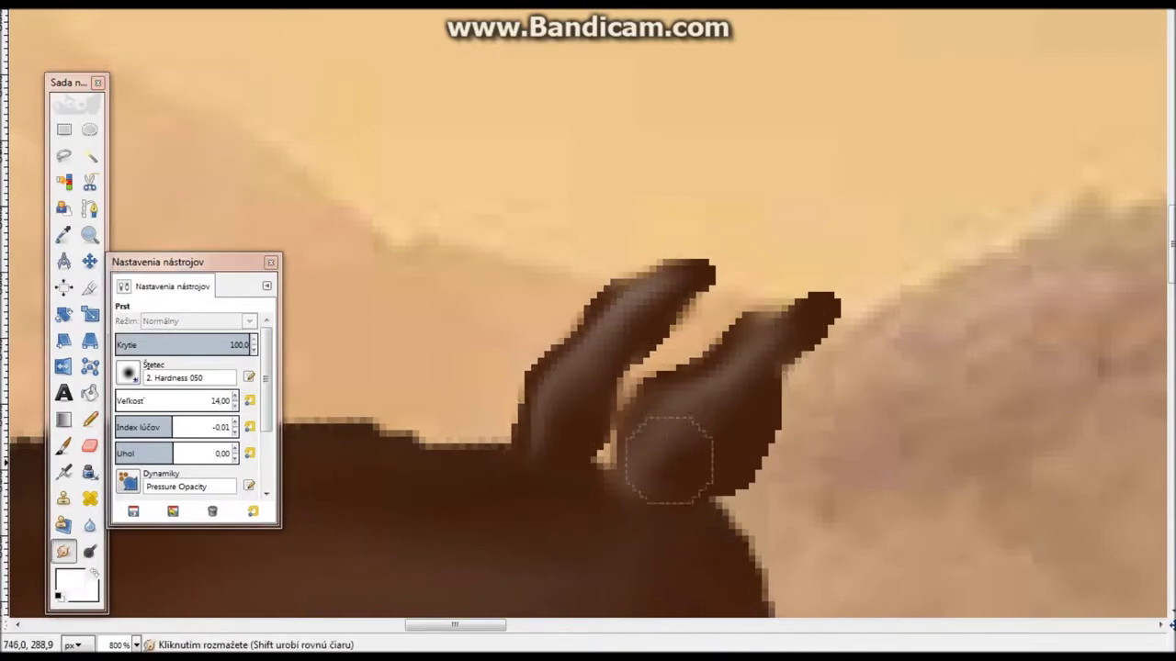
pyautogui.scroll(-5, 551, 487)
pyautogui.scroll(-10, 433, 520)
# - Zoom the view to 100% and move the tool options panel out of the way
pyautogui.hotkey('shift', 'e')
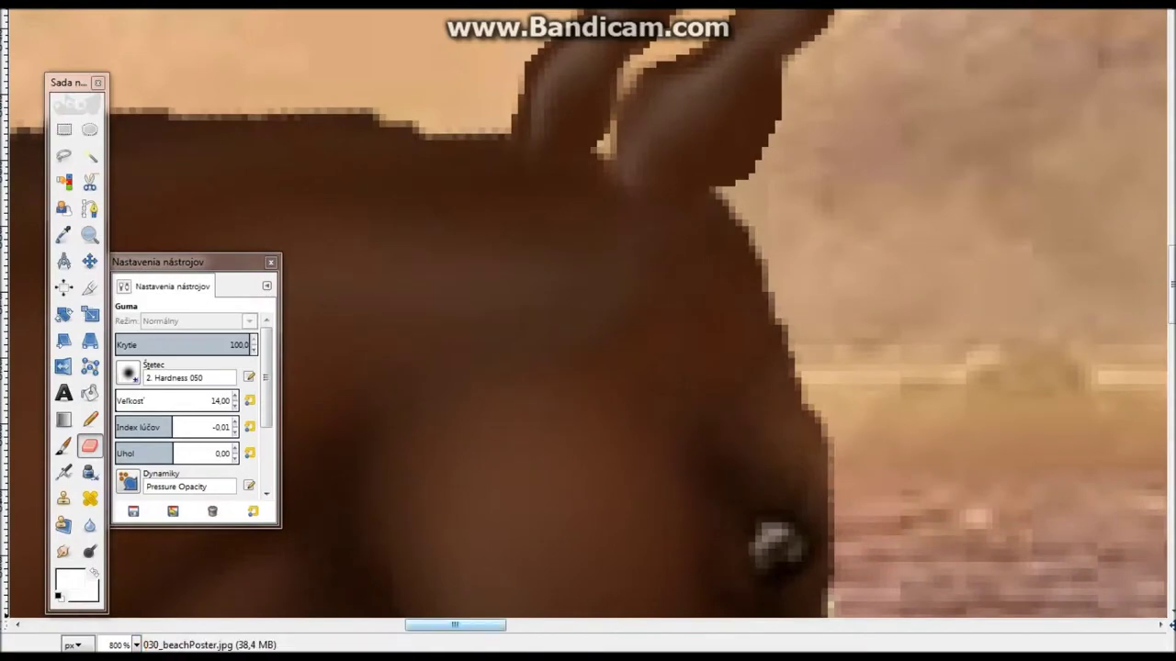
pyautogui.click(136, 645)
pyautogui.click(124, 512)
pyautogui.moveTo(156, 261); pyautogui.dragTo(156, 56)
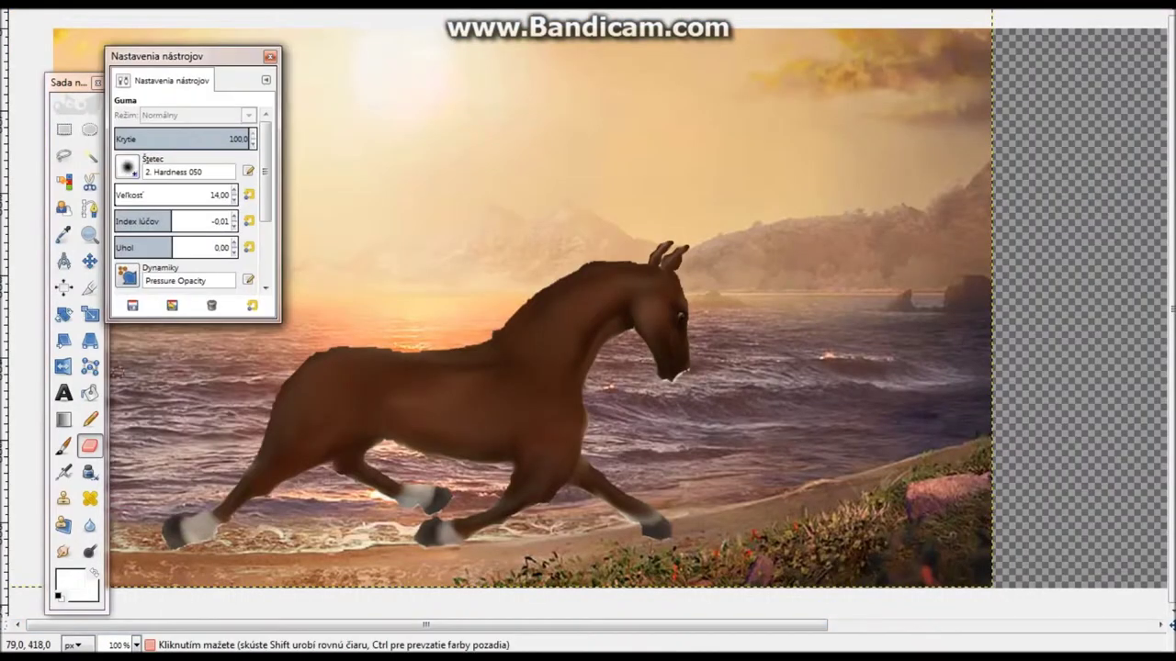
pyautogui.press('s')
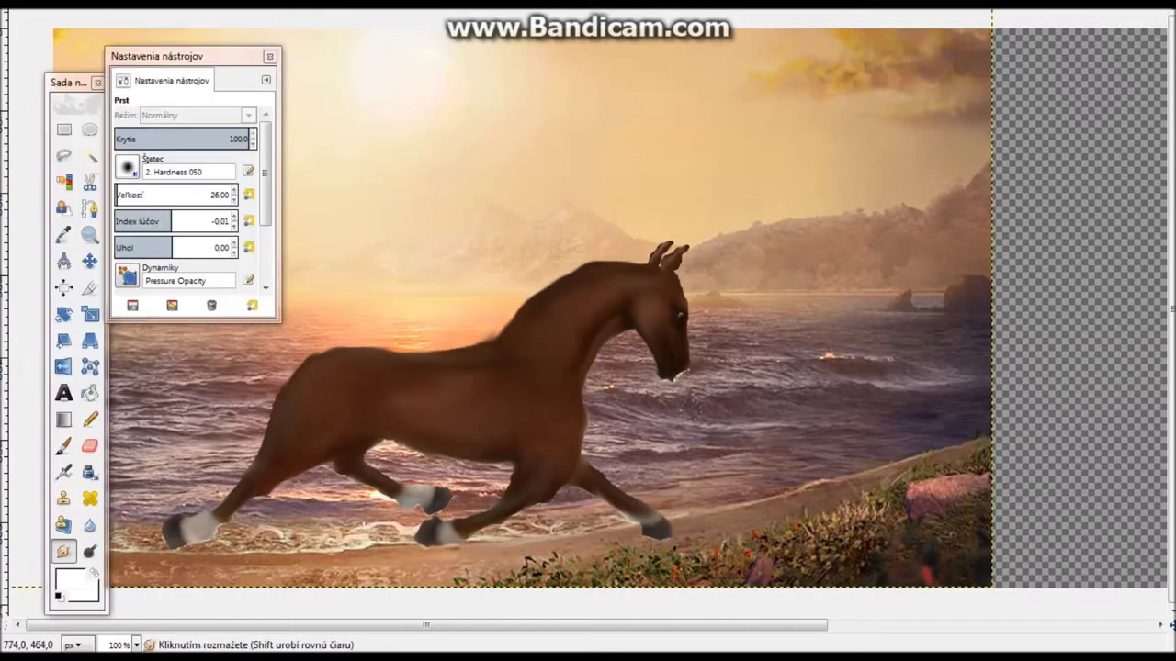
# - Sample the horse's brown and pencil thick size-26 mane strands above the neck, joined to the ears
pyautogui.press('o')
pyautogui.click(588, 433)
pyautogui.click(547, 405)
pyautogui.press('n')
pyautogui.moveTo(495, 326); pyautogui.dragTo(340, 142)
pyautogui.moveTo(450, 149)
pyautogui.mouseDown()
pyautogui.moveTo(643, 257)
pyautogui.moveTo(414, 170)
pyautogui.mouseUp()
pyautogui.moveTo(478, 275); pyautogui.dragTo(381, 246)
pyautogui.moveTo(427, 306); pyautogui.dragTo(528, 286)
pyautogui.moveTo(363, 197); pyautogui.dragTo(515, 266)
pyautogui.moveTo(478, 133); pyautogui.dragTo(588, 250)
pyautogui.moveTo(390, 129); pyautogui.dragTo(459, 175)
pyautogui.moveTo(551, 271); pyautogui.dragTo(510, 322)
pyautogui.moveTo(533, 276); pyautogui.dragTo(601, 257)
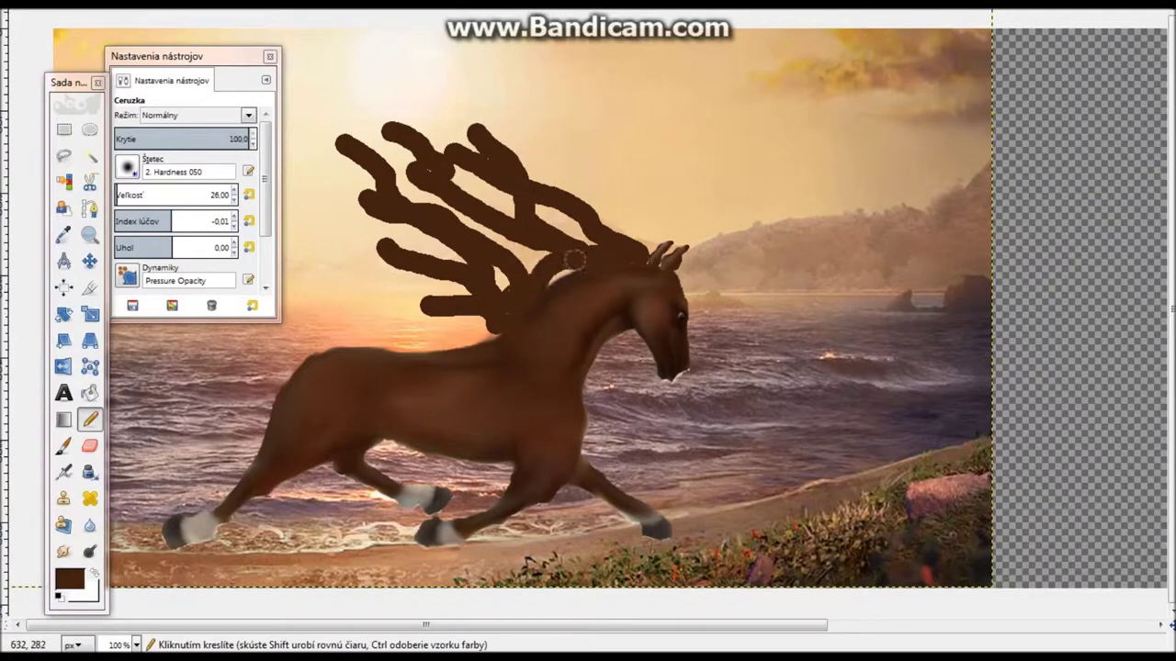
# - Move the toolbox and tool options aside, then pencil thick tail strands behind the rump
pyautogui.moveTo(285, 358); pyautogui.dragTo(129, 418)
pyautogui.moveTo(156, 56); pyautogui.dragTo(973, 205)
pyautogui.moveTo(69, 82)
pyautogui.mouseDown()
pyautogui.moveTo(450, 101)
pyautogui.moveTo(802, 83)
pyautogui.mouseUp()
pyautogui.moveTo(87, 339); pyautogui.dragTo(276, 377)
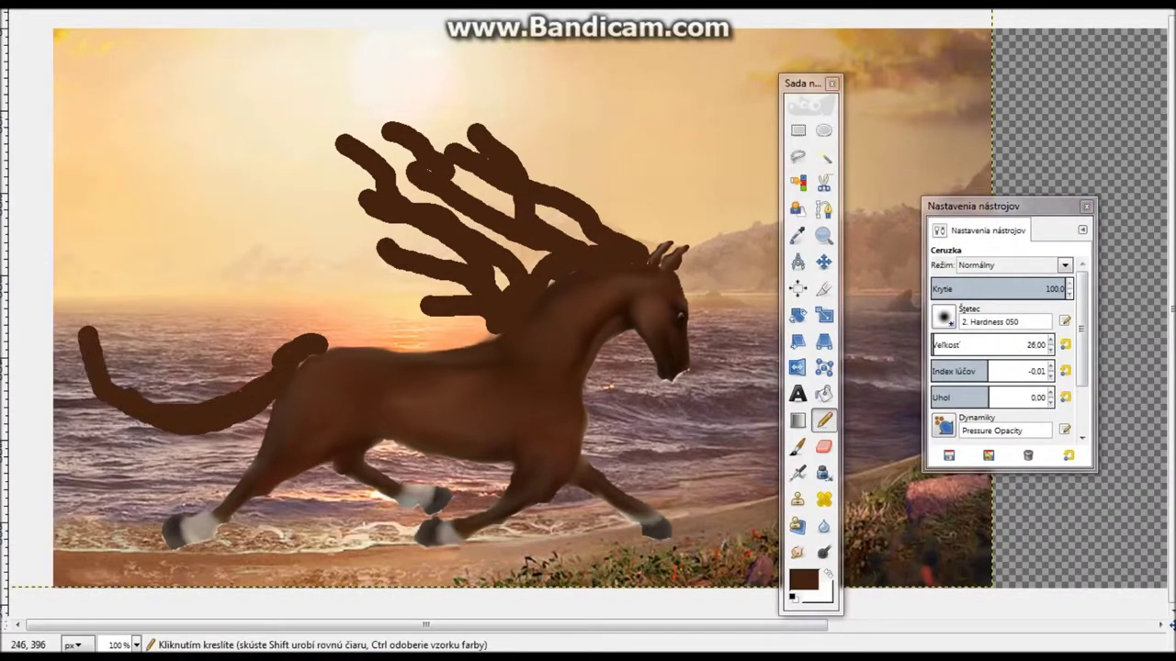
pyautogui.moveTo(92, 280); pyautogui.dragTo(256, 384)
pyautogui.moveTo(248, 428); pyautogui.dragTo(69, 422)
pyautogui.moveTo(73, 285)
pyautogui.mouseDown()
pyautogui.moveTo(88, 404)
pyautogui.moveTo(330, 344)
pyautogui.mouseUp()
pyautogui.moveTo(69, 243); pyautogui.dragTo(207, 368)
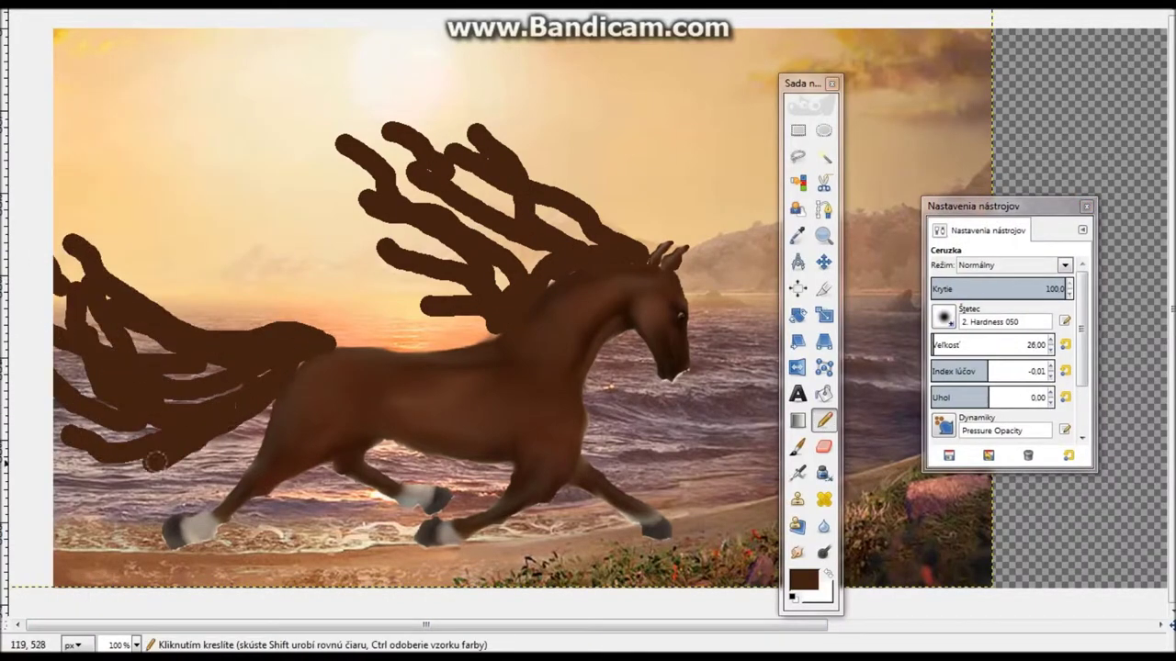
pyautogui.moveTo(248, 423); pyautogui.dragTo(124, 478)
# - Switch to a slightly different brown and add thinner dark strands to the mane
pyautogui.click(803, 579)
pyautogui.click(221, 325)
pyautogui.moveTo(1036, 345); pyautogui.dragTo(1001, 344)
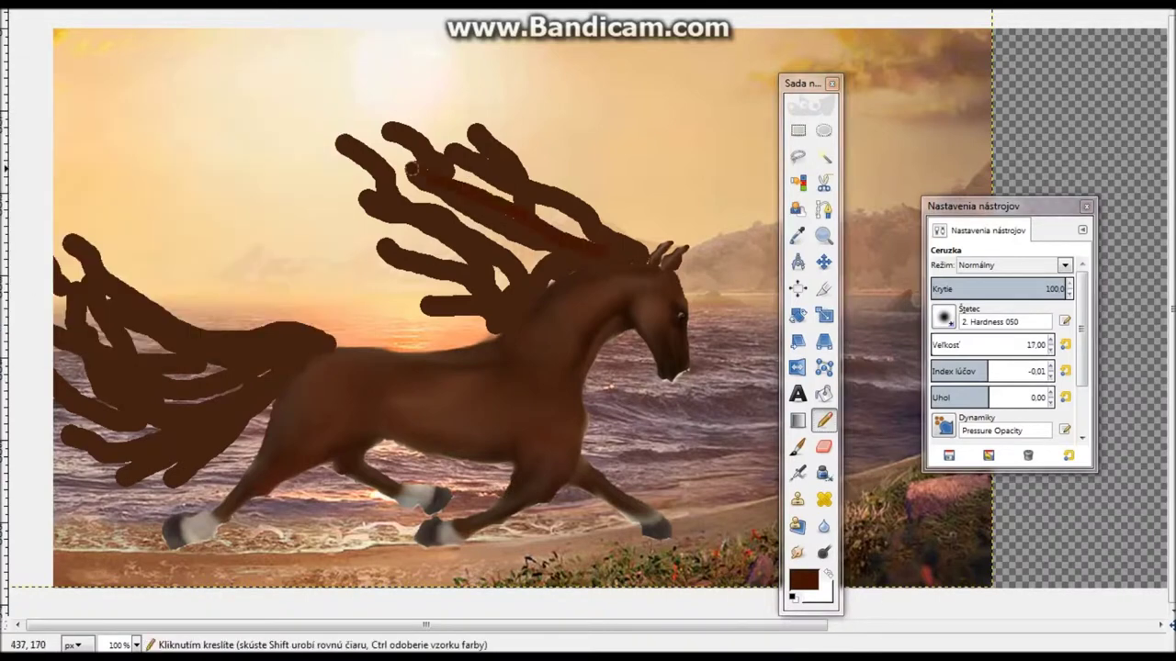
pyautogui.moveTo(405, 229); pyautogui.dragTo(487, 184)
pyautogui.moveTo(579, 234); pyautogui.dragTo(455, 175)
pyautogui.moveTo(496, 285); pyautogui.dragTo(408, 280)
pyautogui.moveTo(463, 248); pyautogui.dragTo(345, 230)
# - Draw thin size-1 white hair lines in the mane, then set the colour to black
pyautogui.click(804, 579)
pyautogui.click(19, 97)
pyautogui.click(284, 325)
pyautogui.moveTo(606, 241); pyautogui.dragTo(459, 206)
pyautogui.moveTo(571, 268); pyautogui.dragTo(512, 292)
pyautogui.click(803, 579)
pyautogui.click(82, 244)
pyautogui.click(210, 325)
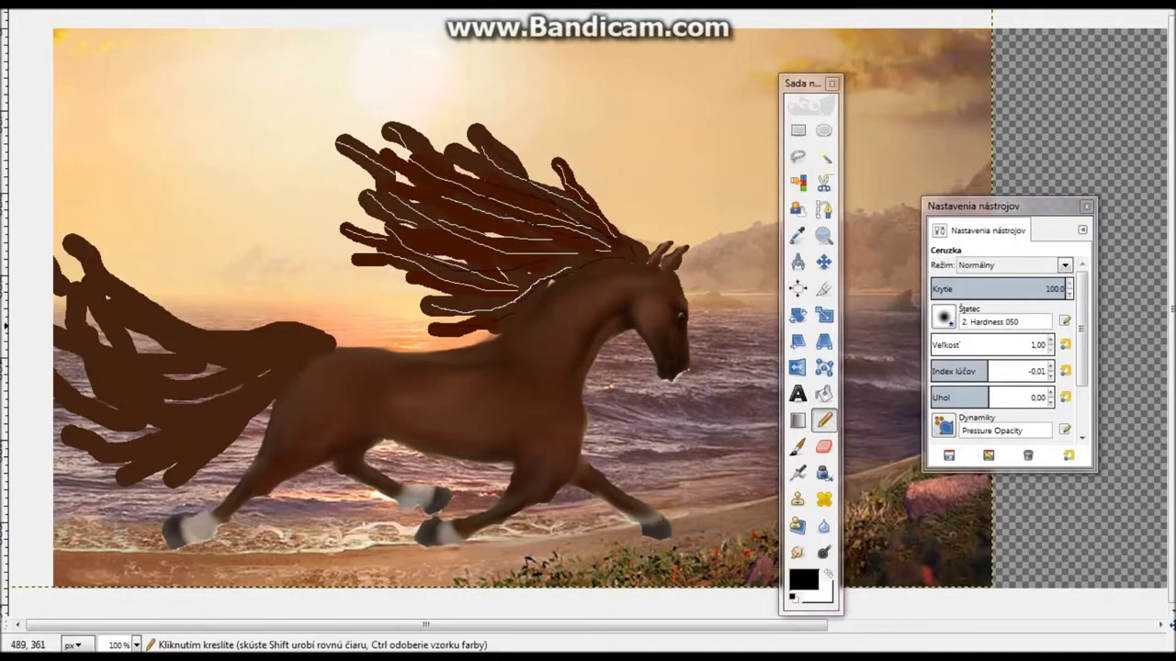
# - Smudge the lower mane strands back into soft wisps with a size-44 Smudge brush
pyautogui.click(797, 551)
pyautogui.moveTo(1001, 344); pyautogui.dragTo(935, 345)
pyautogui.moveTo(542, 262); pyautogui.dragTo(431, 220)
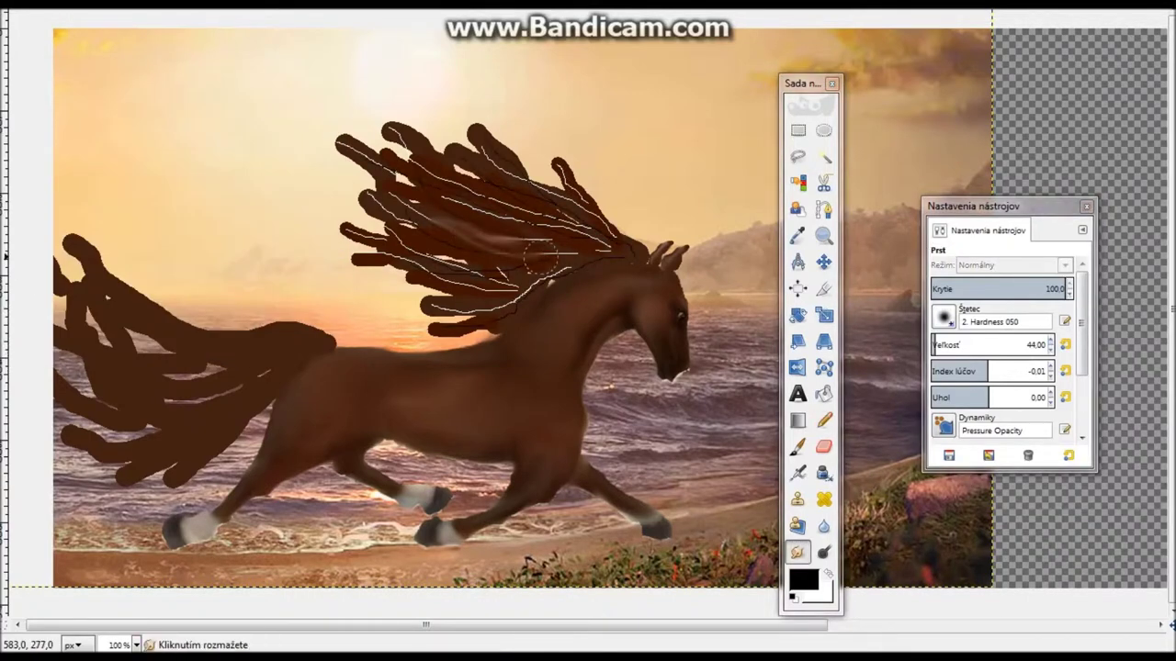
pyautogui.moveTo(578, 257); pyautogui.dragTo(345, 185)
pyautogui.moveTo(460, 267); pyautogui.dragTo(331, 220)
pyautogui.moveTo(469, 303); pyautogui.dragTo(321, 248)
pyautogui.moveTo(514, 312); pyautogui.dragTo(413, 276)
pyautogui.moveTo(551, 275)
pyautogui.mouseDown()
pyautogui.moveTo(464, 312)
pyautogui.moveTo(280, 132)
pyautogui.mouseUp()
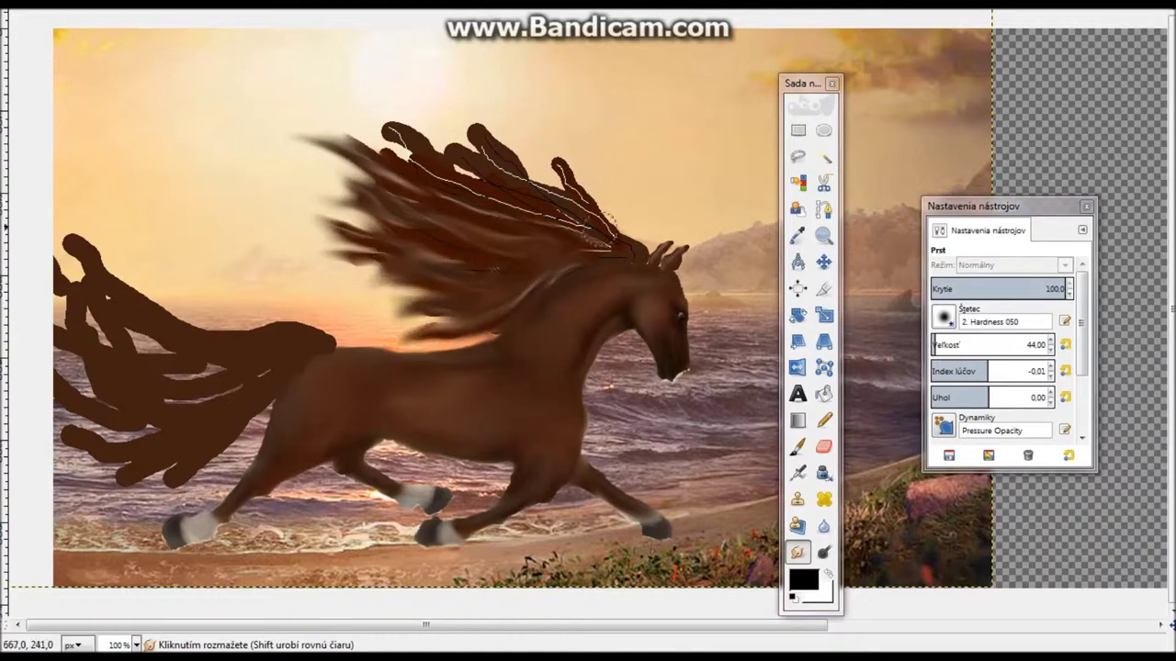
# - Smudge the upper mane strands near the ears into wisps stretching up and left
pyautogui.moveTo(551, 230); pyautogui.dragTo(401, 143)
pyautogui.moveTo(487, 165); pyautogui.dragTo(352, 105)
pyautogui.moveTo(506, 202); pyautogui.dragTo(315, 165)
pyautogui.moveTo(634, 239); pyautogui.dragTo(551, 147)
pyautogui.moveTo(588, 193); pyautogui.dragTo(445, 109)
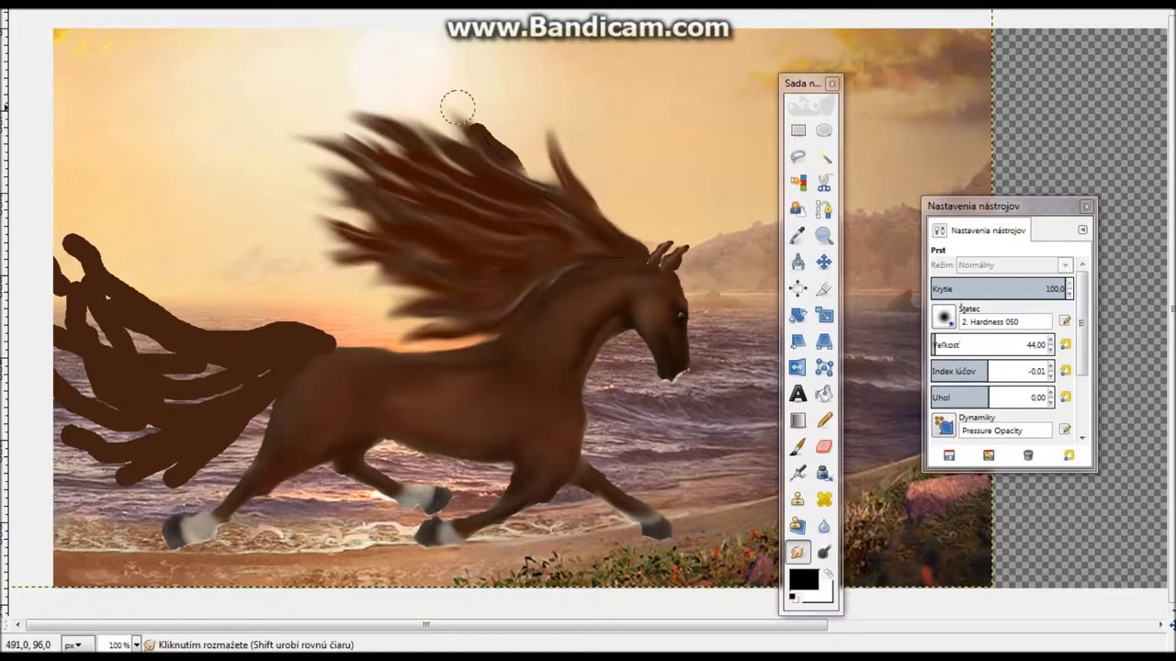
pyautogui.moveTo(531, 182); pyautogui.dragTo(450, 97)
pyautogui.moveTo(515, 151); pyautogui.dragTo(432, 120)
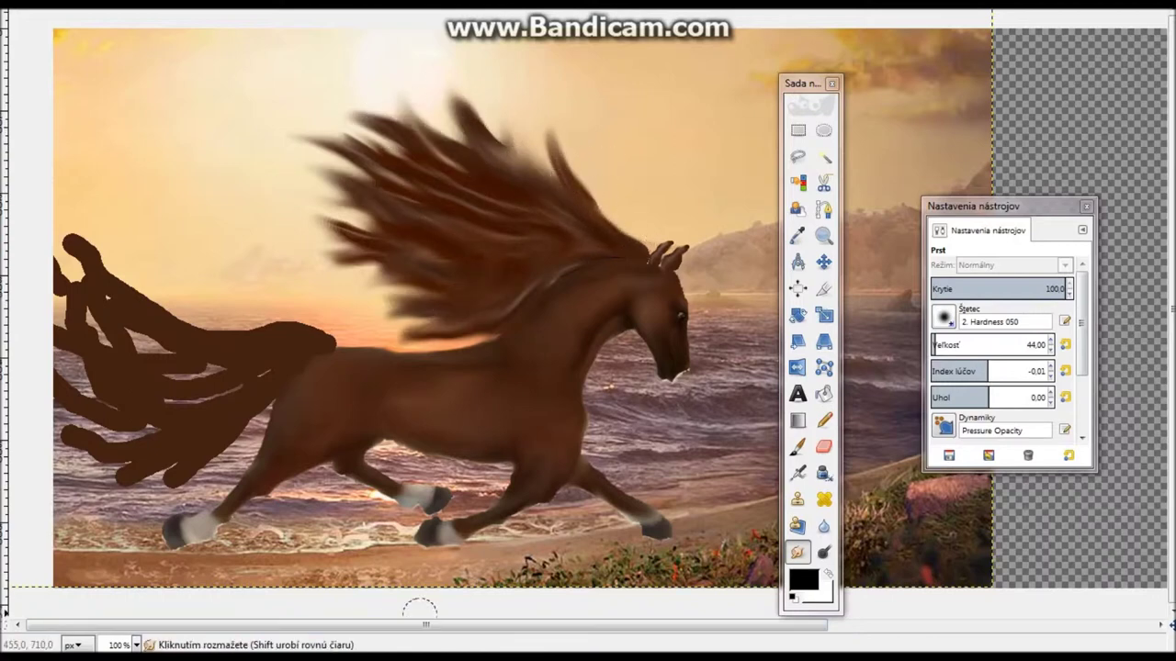
pyautogui.press('n')
pyautogui.click(802, 579)
# - Pencil new dark brown strands over the tail
pyautogui.press('Return')
pyautogui.click(803, 579)
pyautogui.click(210, 326)
pyautogui.moveTo(64, 294); pyautogui.dragTo(303, 342)
pyautogui.moveTo(65, 427); pyautogui.dragTo(266, 395)
pyautogui.moveTo(128, 500); pyautogui.dragTo(55, 316)
# - Draw a thin white line across the tail
pyautogui.click(802, 579)
pyautogui.click(210, 325)
pyautogui.click(803, 580)
pyautogui.click(266, 262)
pyautogui.click(211, 325)
pyautogui.moveTo(89, 292); pyautogui.dragTo(303, 345)
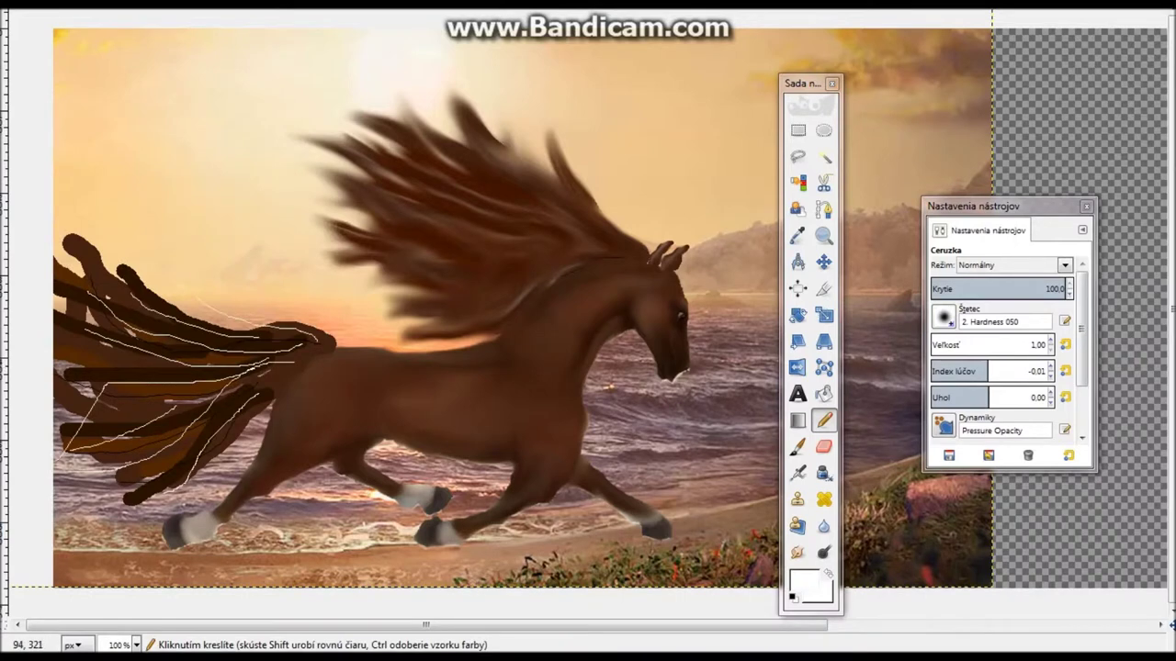
# - Smudge the tail strands into soft hair spreading toward the upper and lower left
pyautogui.click(797, 551)
pyautogui.moveTo(275, 354)
pyautogui.mouseDown()
pyautogui.moveTo(64, 405)
pyautogui.moveTo(55, 440)
pyautogui.mouseUp()
pyautogui.moveTo(202, 422); pyautogui.dragTo(74, 482)
pyautogui.moveTo(174, 496); pyautogui.dragTo(255, 413)
pyautogui.moveTo(294, 345)
pyautogui.mouseDown()
pyautogui.moveTo(55, 342)
pyautogui.moveTo(55, 230)
pyautogui.mouseUp()
pyautogui.moveTo(327, 328); pyautogui.dragTo(103, 291)
pyautogui.moveTo(276, 331)
pyautogui.mouseDown()
pyautogui.moveTo(64, 211)
pyautogui.moveTo(26, 499)
pyautogui.mouseUp()
# - Pencil extra dark brown strands into the mane
pyautogui.click(823, 420)
pyautogui.click(804, 578)
pyautogui.click(215, 325)
pyautogui.moveTo(514, 133); pyautogui.dragTo(536, 182)
pyautogui.moveTo(369, 294)
pyautogui.mouseDown()
pyautogui.moveTo(441, 294)
pyautogui.moveTo(469, 326)
pyautogui.mouseUp()
# - Draw thin white hair lines in the mane and smudge them in
pyautogui.click(804, 578)
pyautogui.click(210, 325)
pyautogui.moveTo(413, 143); pyautogui.dragTo(597, 234)
pyautogui.moveTo(353, 230); pyautogui.dragTo(470, 257)
pyautogui.click(797, 552)
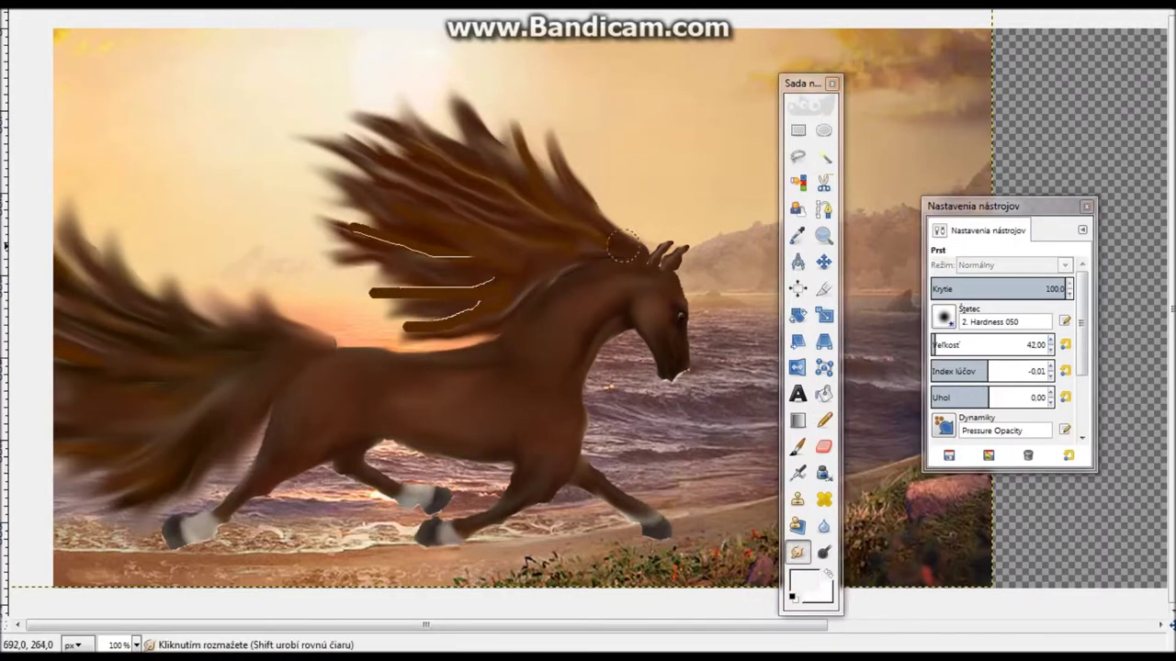
pyautogui.moveTo(464, 254); pyautogui.dragTo(349, 225)
pyautogui.moveTo(478, 304); pyautogui.dragTo(421, 321)
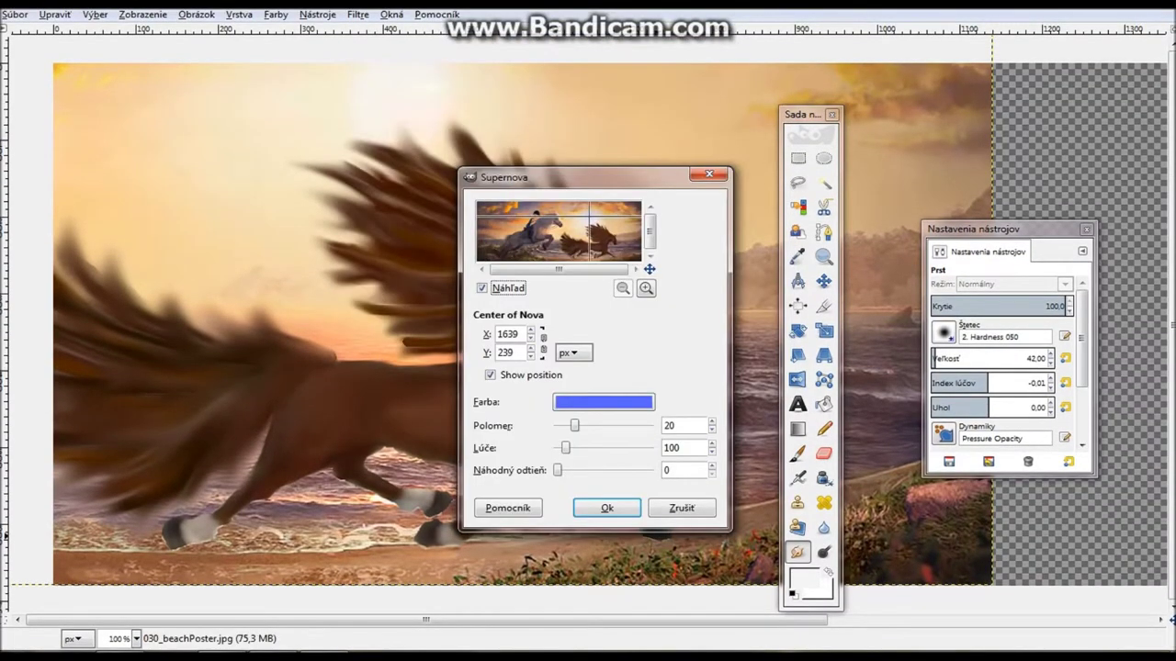
# - Set the Supernova glow colour to pale yellow and its radius to 38
pyautogui.click(603, 401)
pyautogui.click(593, 322)
pyautogui.click(619, 472)
pyautogui.moveTo(574, 425); pyautogui.dragTo(592, 425)
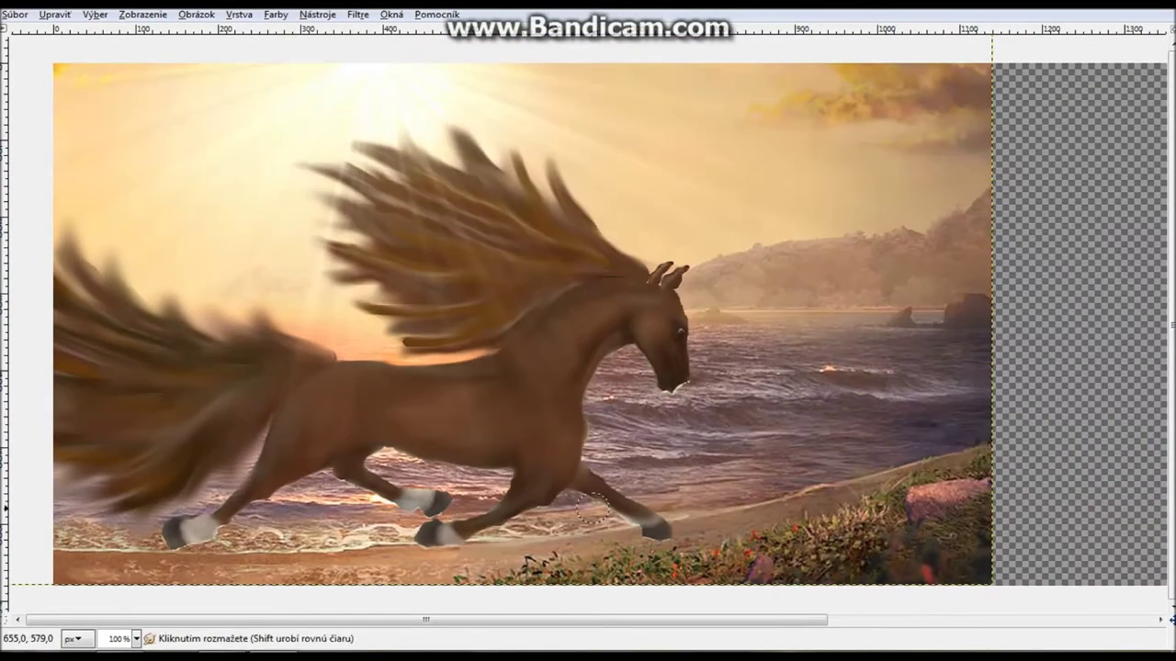